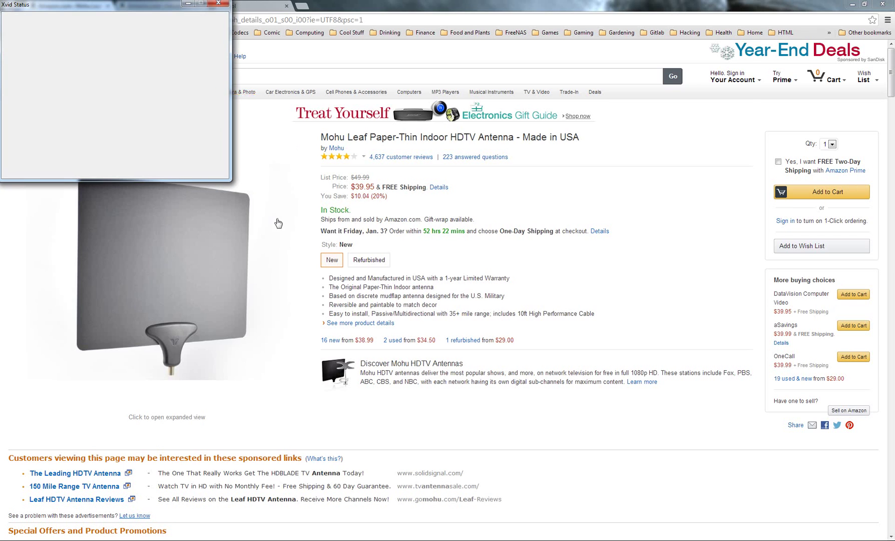
Open the enlarged product photo of the Mohu Leaf antenna on Amazon.
left_click(277, 221)
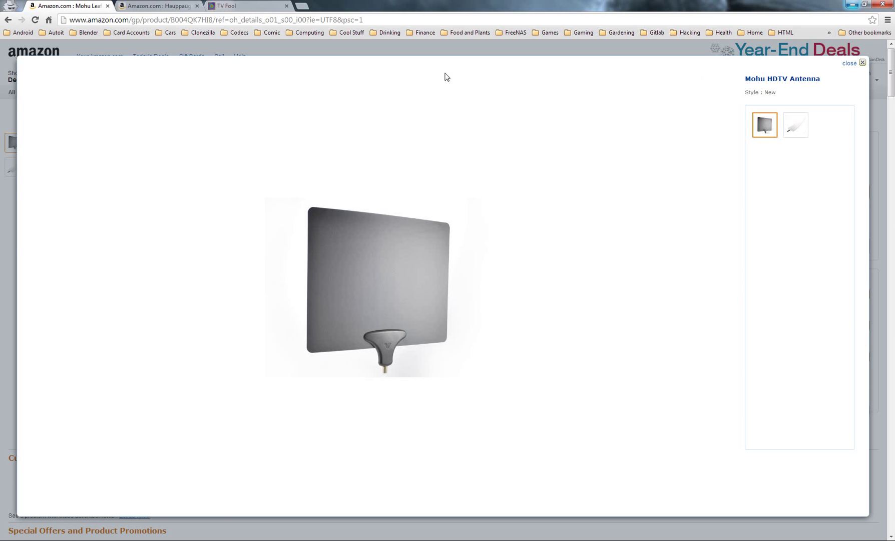
Switch to the TV Fool report, bring the channel table into view, and highlight the Green legend row.
left_click(252, 6)
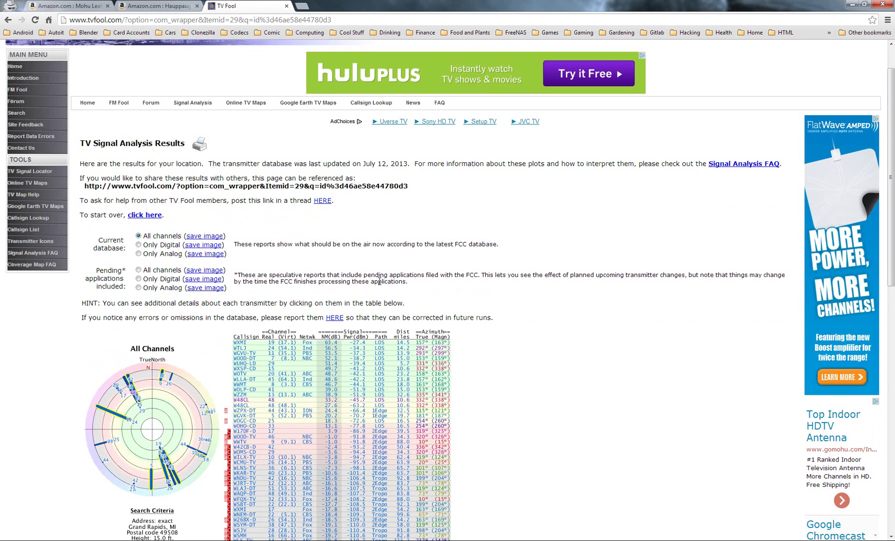
scroll(379, 282, "down", 6)
scroll(385, 288, "up", 1)
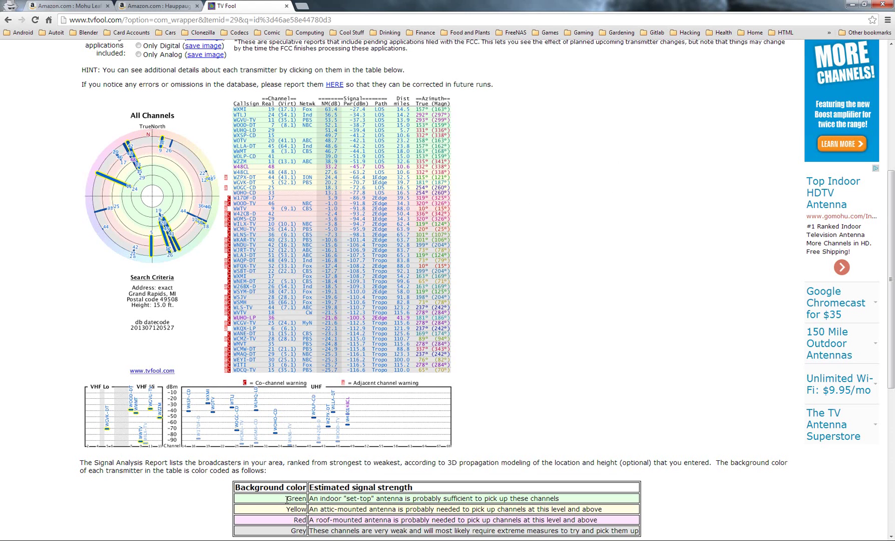
left_click_drag(286, 499, 574, 498)
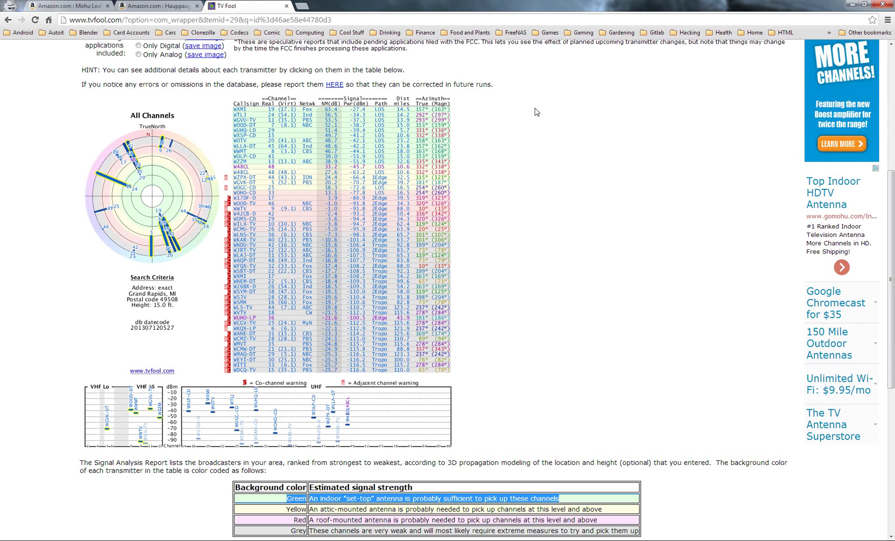
On the Mohu Leaf page, close the enlarged photo and highlight the 'Mohu Leaf Paper-Thin Indoor HDTV Antenna' title.
left_click(58, 4)
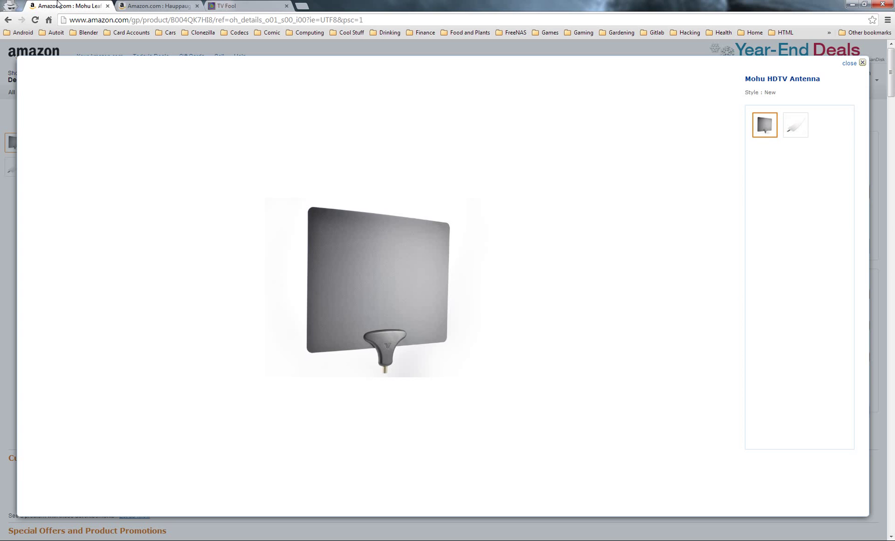
left_click(861, 63)
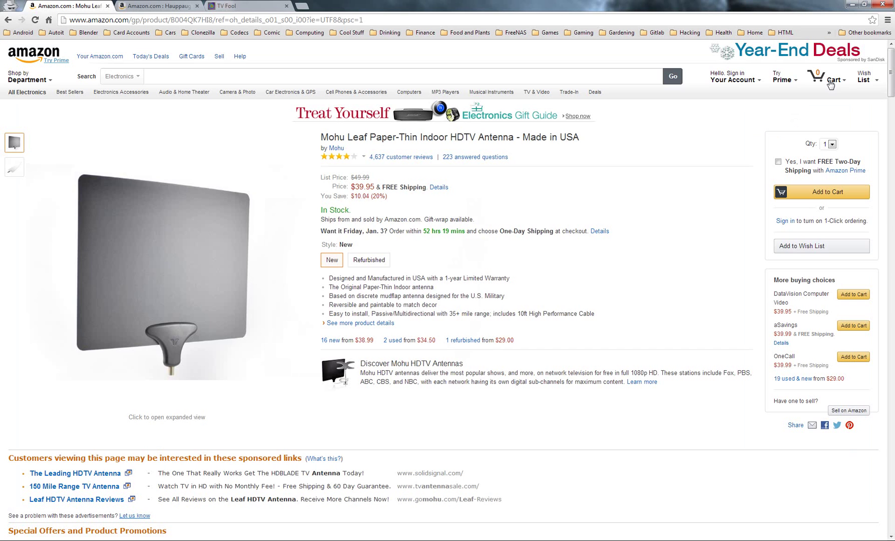
left_click_drag(319, 141, 523, 145)
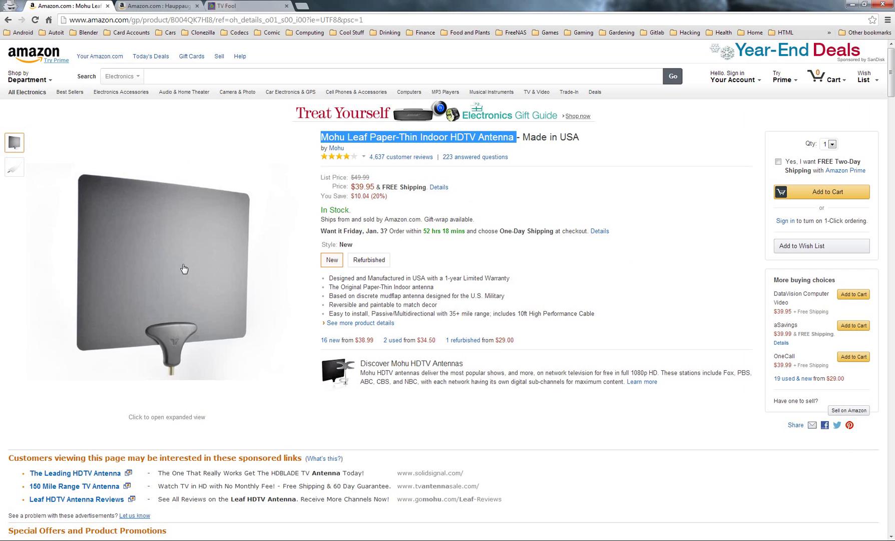
mouse_move(7, 174)
Recheck the TV Fool signal table, then go to the Hauppauge tuner page.
left_click(223, 5)
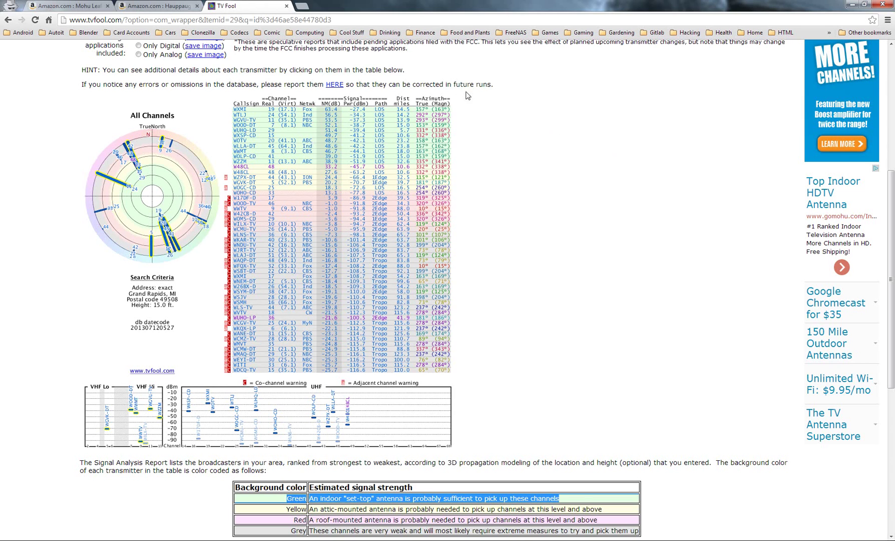
left_click(170, 9)
Review the Hauppauge WinTV-HVR-1250 tuner page, highlighting its title and viewing the enlarged card photo.
left_click(96, 11)
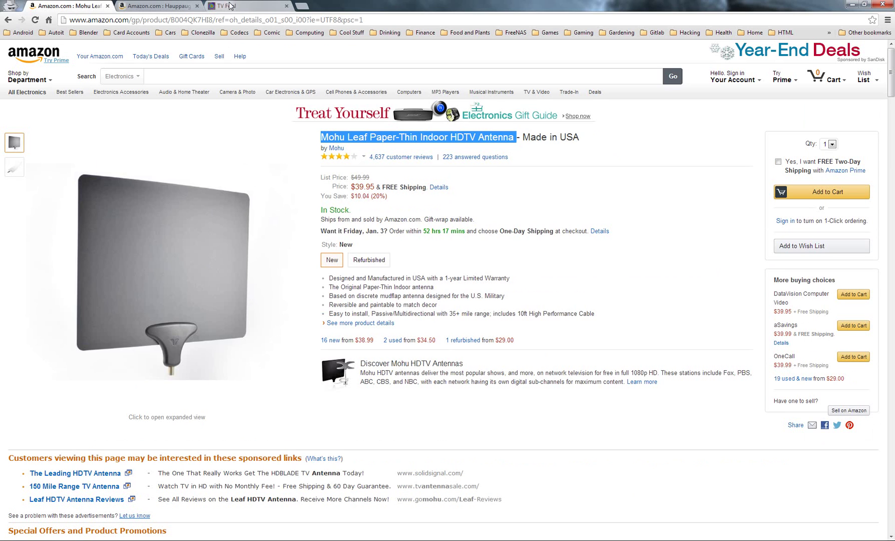
left_click(167, 7)
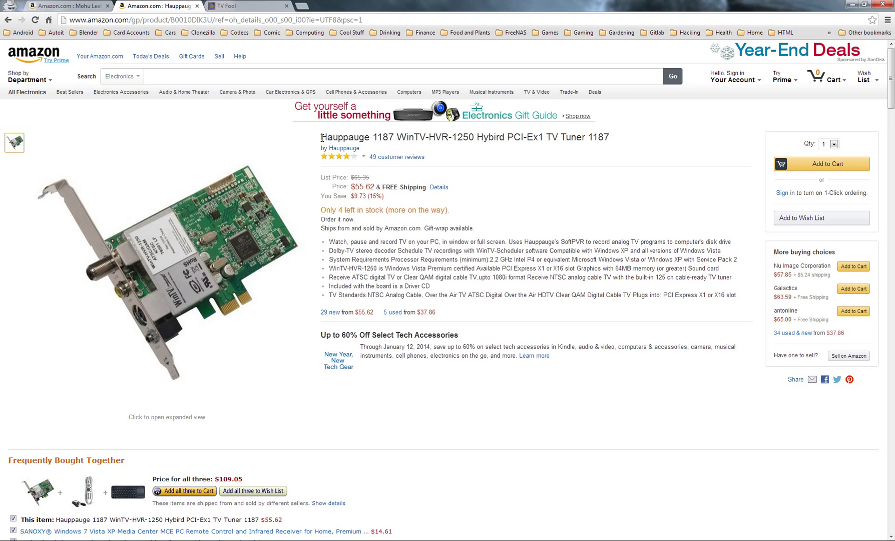
left_click_drag(321, 138, 400, 141)
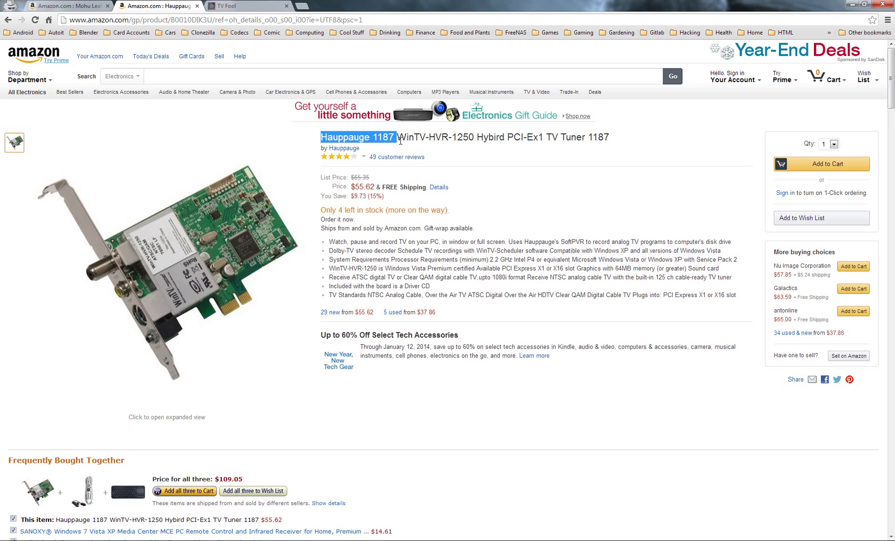
left_click_drag(400, 142, 445, 140)
left_click(210, 270)
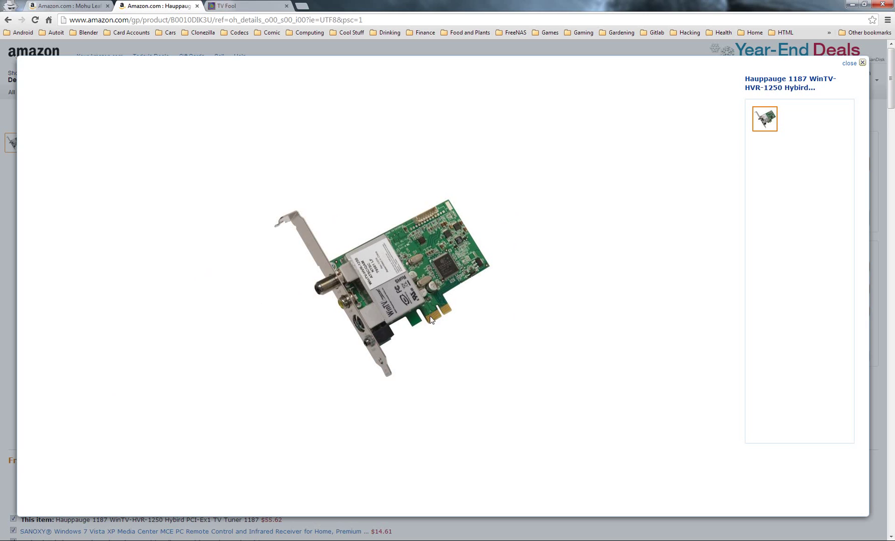
left_click(861, 64)
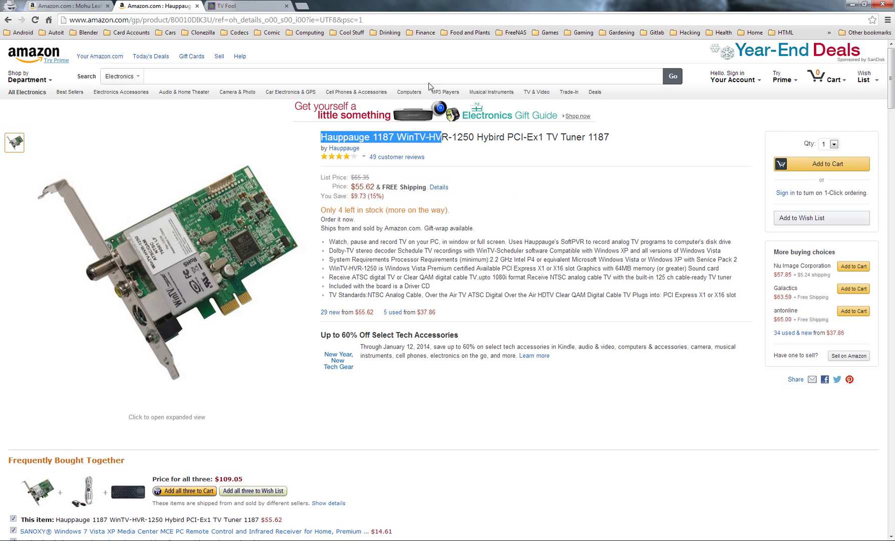
left_click(391, 143)
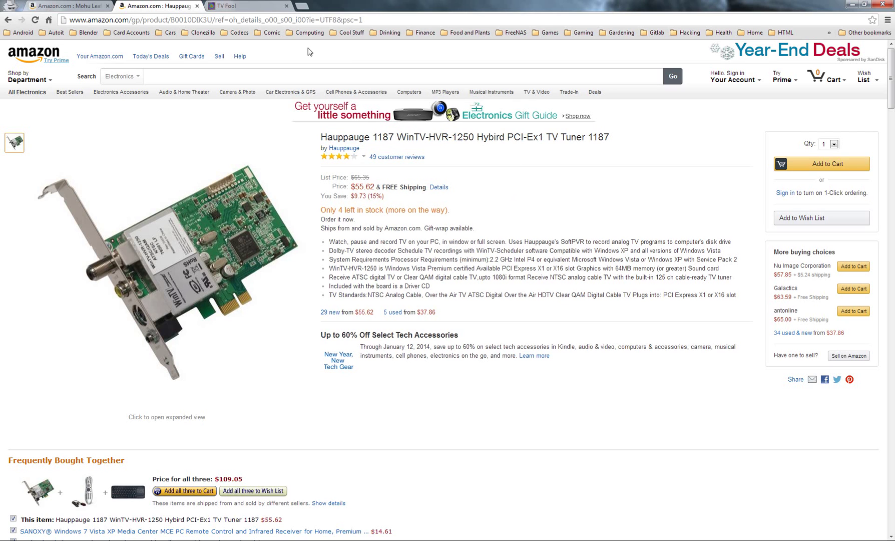
In a new tab, search Google for 'tvheadend' and open the 'Tvheadend: Overview' result.
left_click(305, 8)
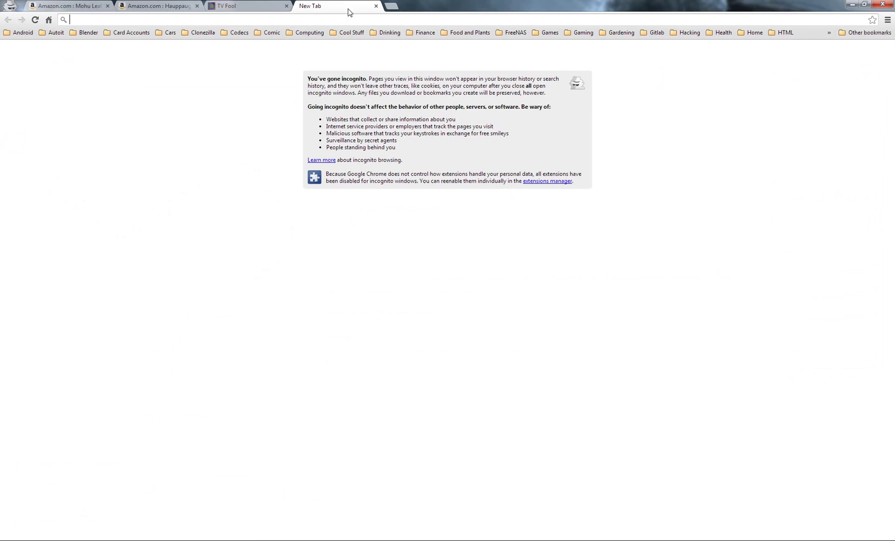
type("tvheadend external interfaces")
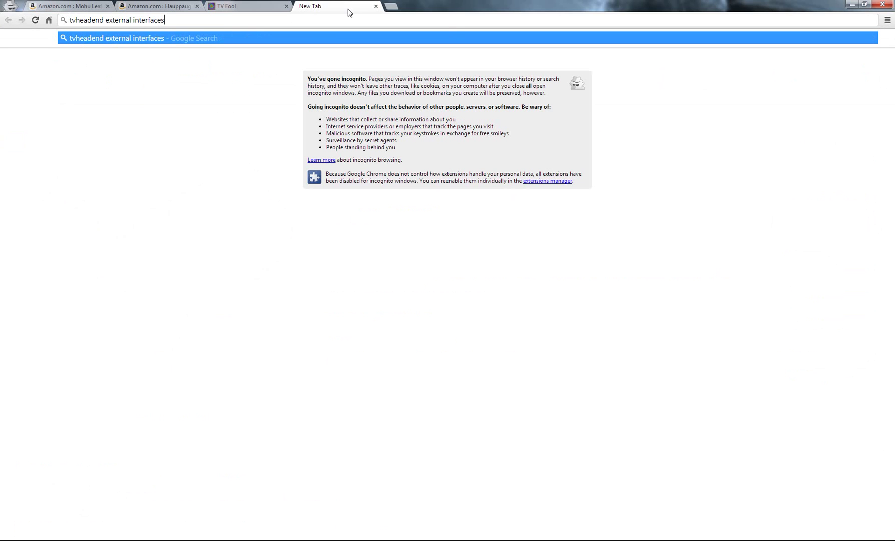
key("BackSpace")
key("BackSpace")
key("BackSpace")
key("BackSpace")
key("BackSpace")
key("BackSpace")
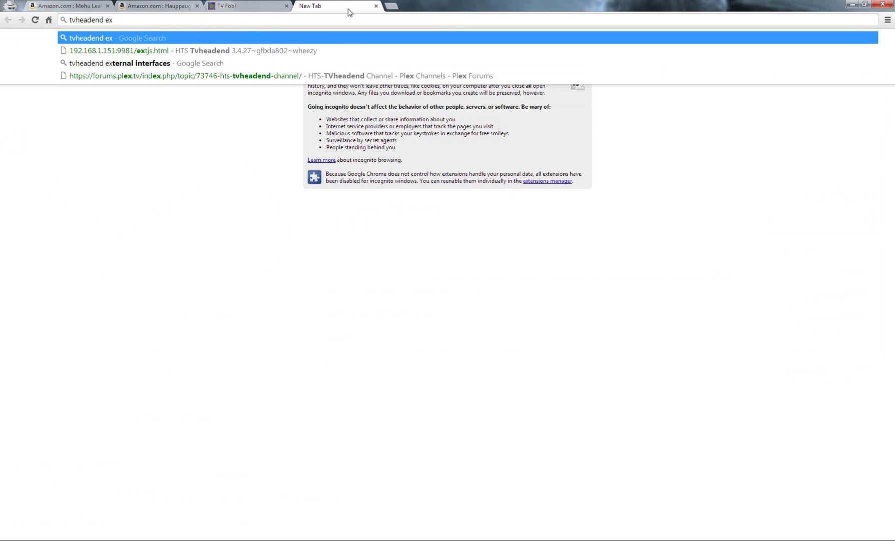
key("Return")
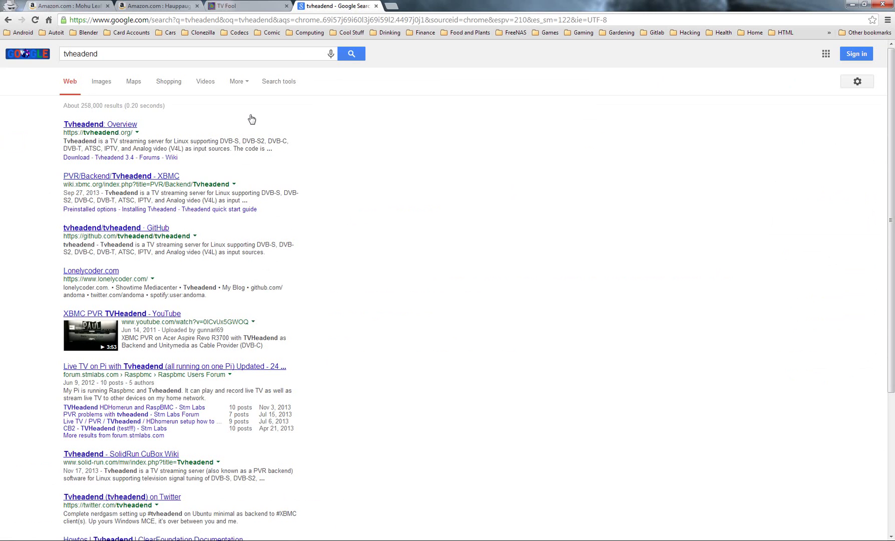
left_click(86, 124)
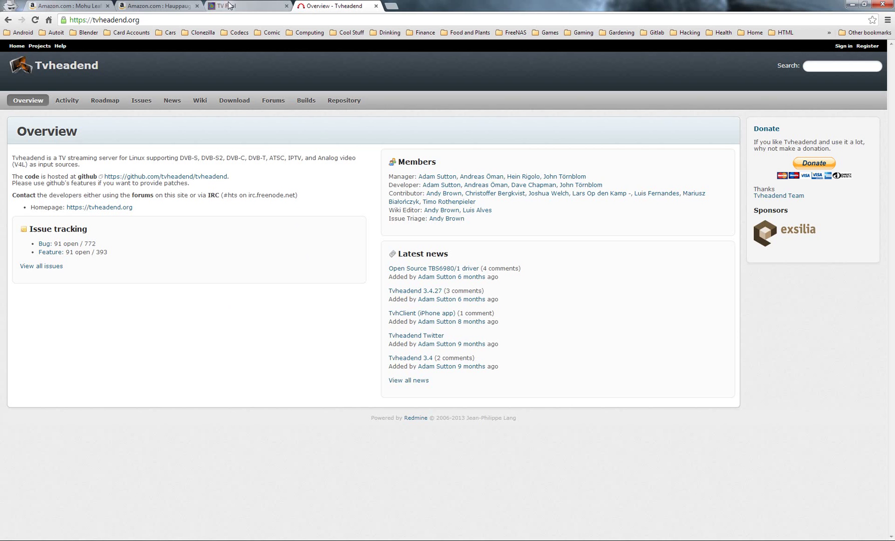
left_click(229, 6)
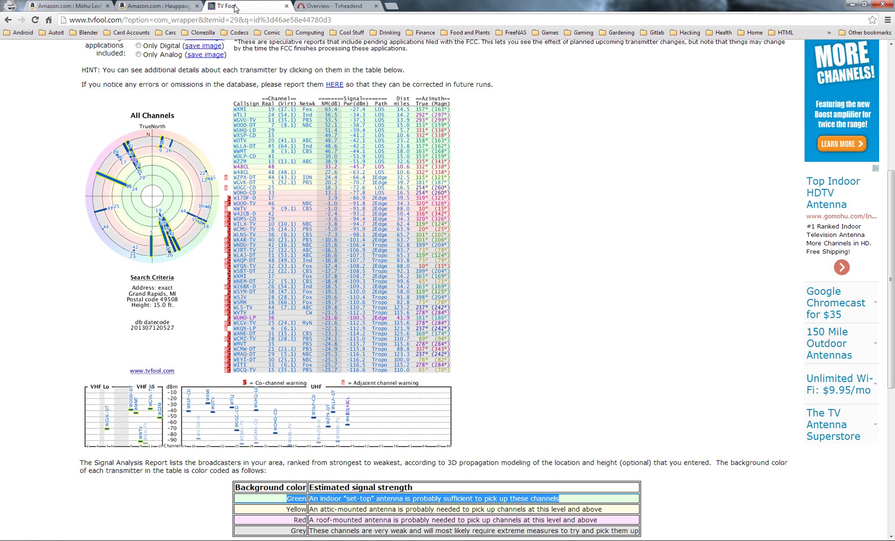
left_click(170, 7)
left_click(260, 6)
left_click(92, 6)
left_click(233, 6)
Show container 104's resources: 1 processor, 2.00GB memory, 2.00GB swap, 45.00GB disk.
mouse_move(98, 539)
left_click(98, 505)
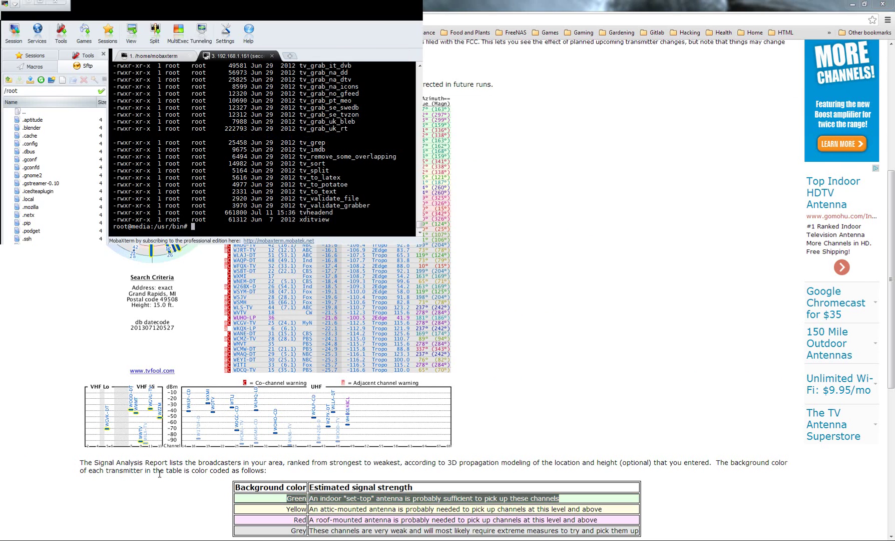
left_click(138, 57)
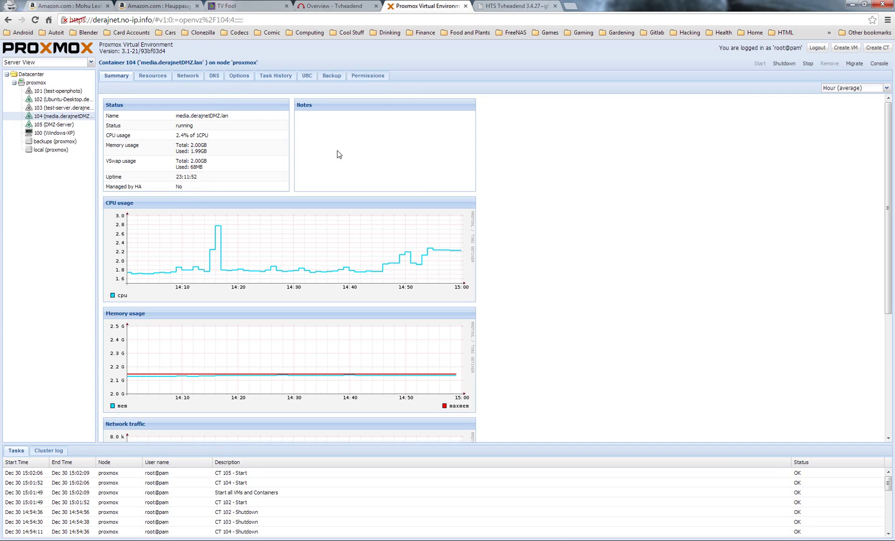
left_click(156, 77)
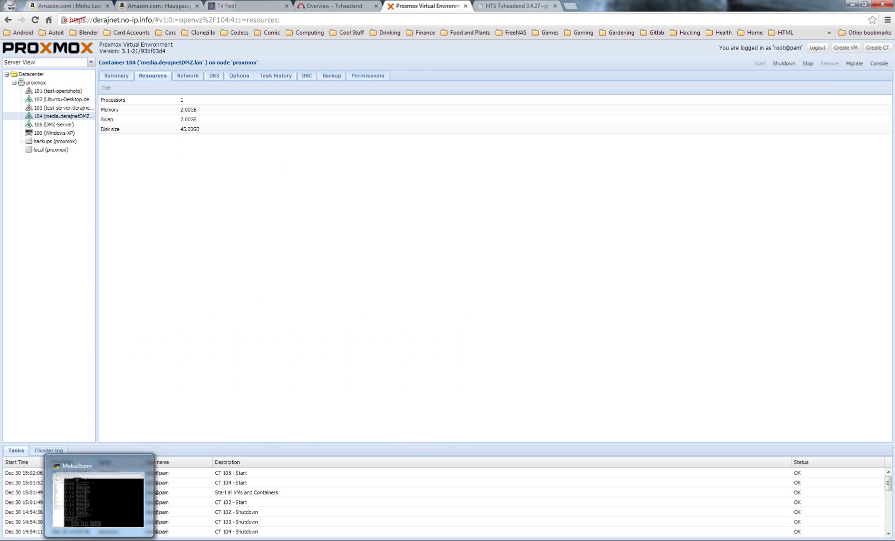
On the Proxmox host session, run lspci and highlight the Conexant CX23885 video decoder entry.
left_click(98, 495)
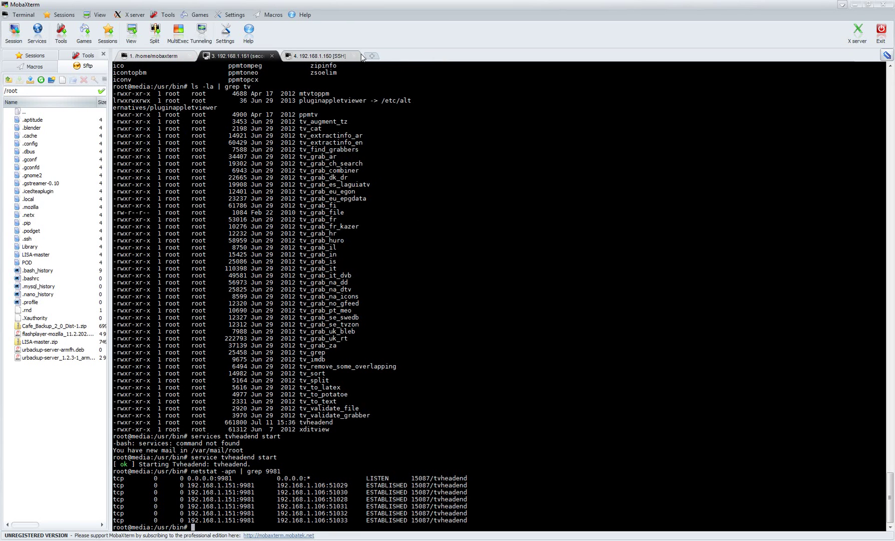
left_click(319, 56)
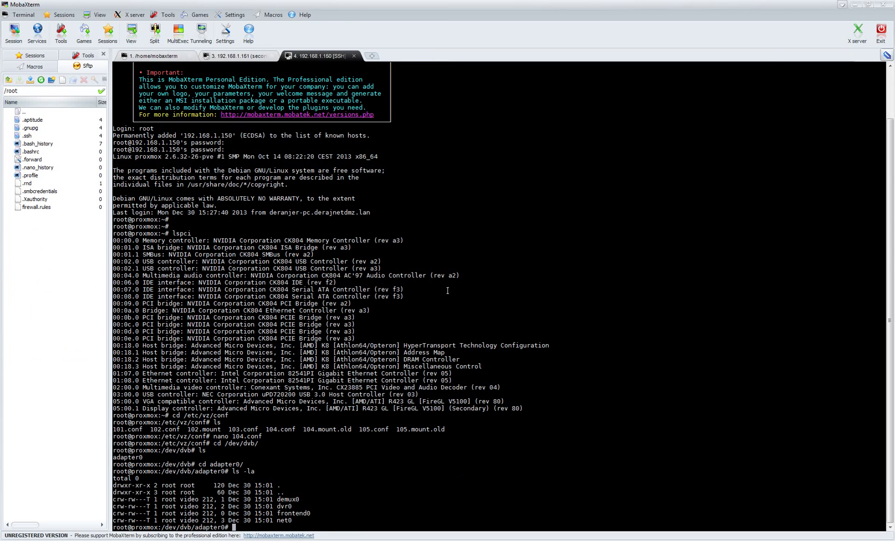
key("Return")
key("Return")
key("Return")
key("Return")
key("Return")
key("Return")
key("Return")
key("Return")
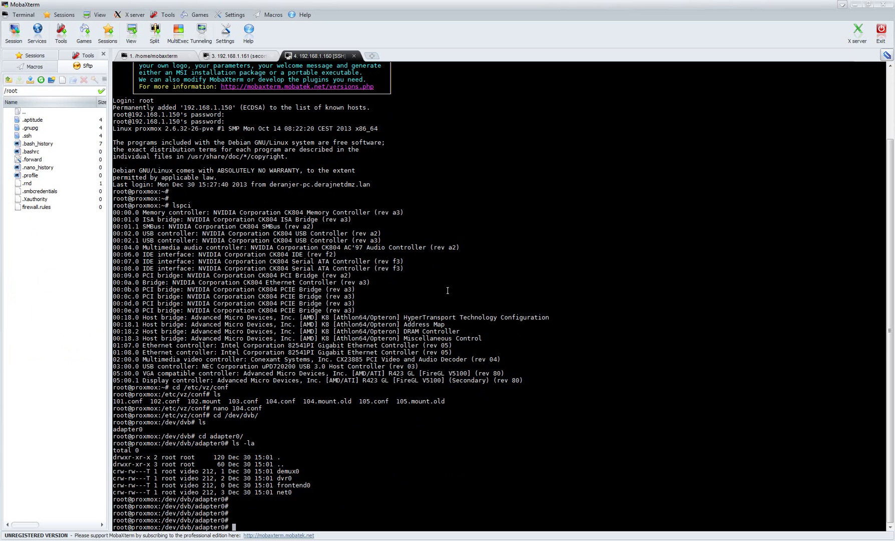
key("Return")
key("Return")
key("Return")
key("Return")
key("Return")
key("Return")
key("Return")
key("Return")
key("Return")
key("Return")
key("Return")
key("Return")
key("Return")
key("Return")
key("Return")
key("Return")
key("Return")
key("Return")
key("Return")
key("Return")
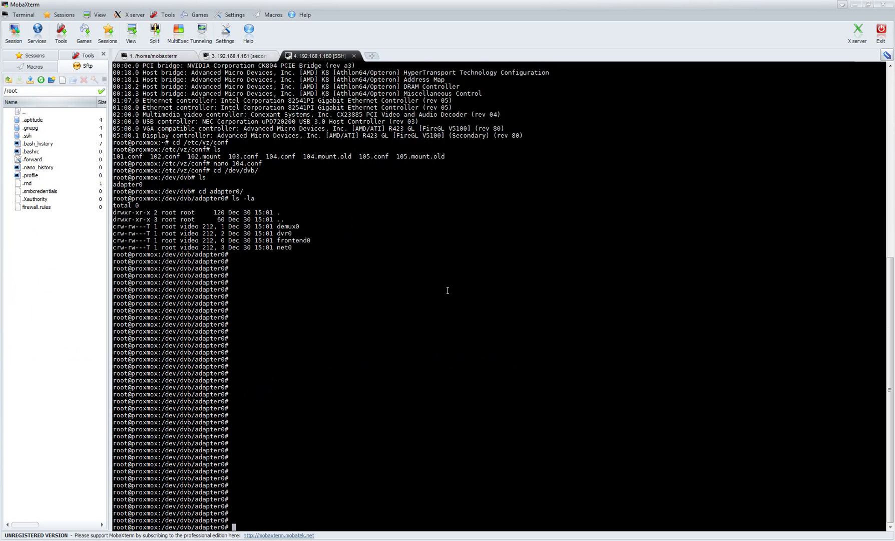
key("Return")
key("Return")
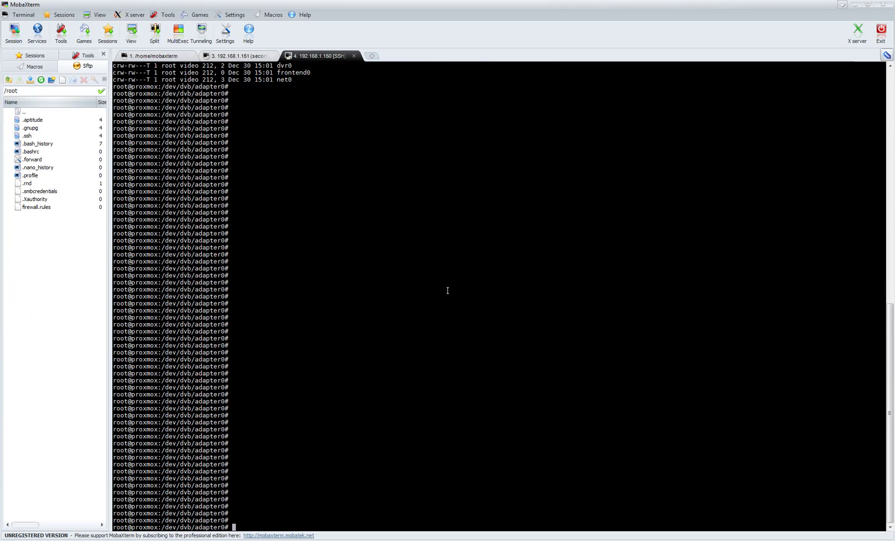
type("lspci")
key("Return")
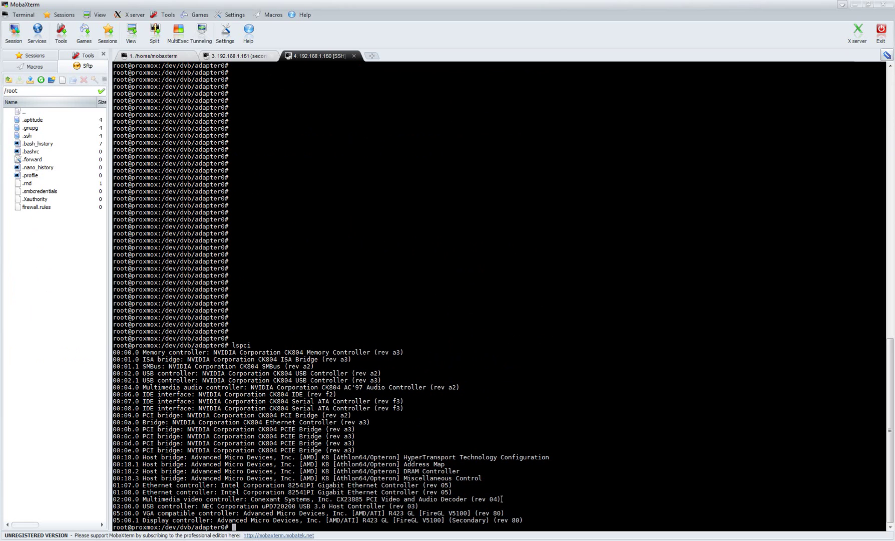
left_click_drag(501, 499, 114, 496)
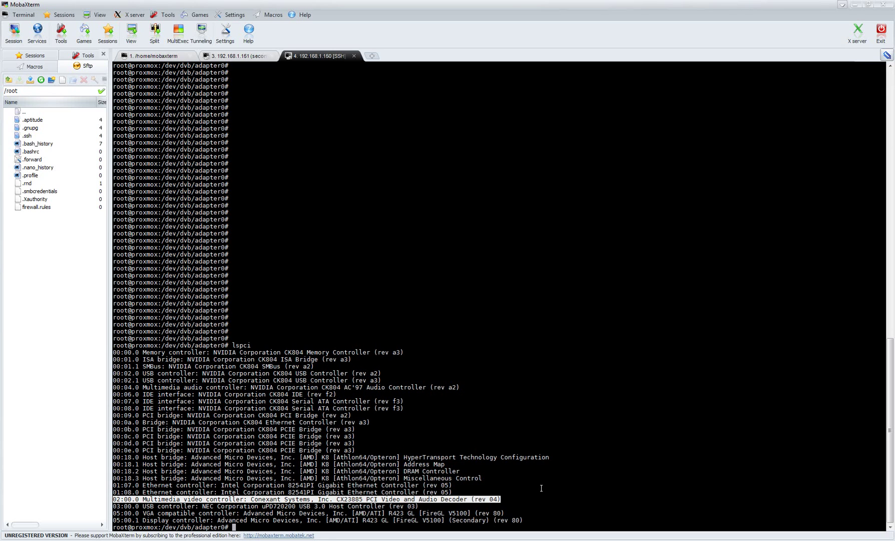
Change into /dev/dvb and list its contents.
type("cd /dev")
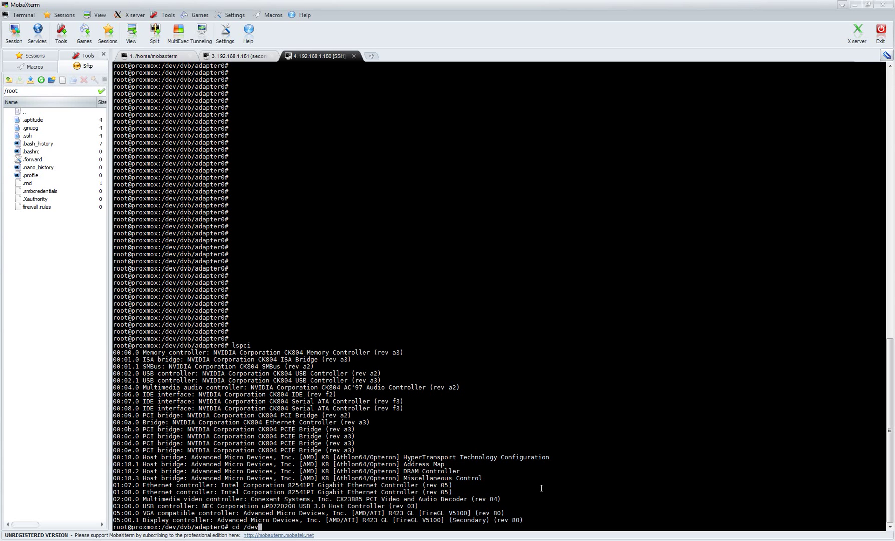
type("/dvb/")
key("Tab")
key("BackSpace")
key("BackSpace")
key("BackSpace")
key("BackSpace")
key("BackSpace")
key("BackSpace")
key("BackSpace")
key("BackSpace")
key("BackSpace")
key("Return")
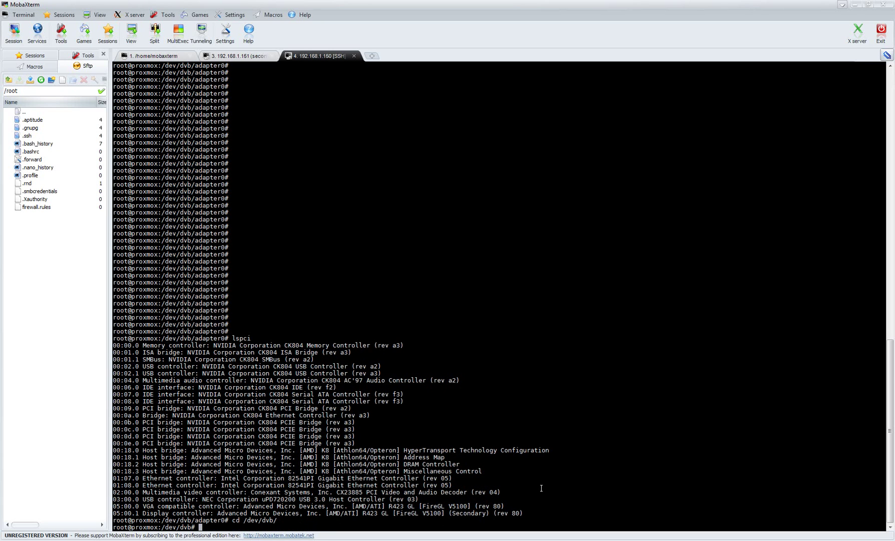
type("ls")
key("Return")
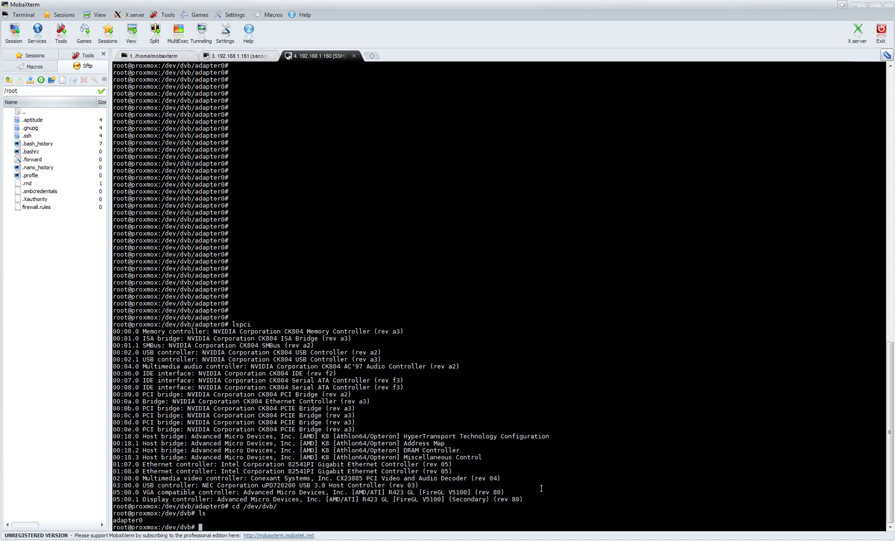
Enter the adapter0 folder and list its tuner device files with ls -la.
type("cd ap")
type("a")
key("BackSpace")
key("BackSpace")
key("BackSpace")
type("ad")
key("Tab")
key("Return")
type("ls")
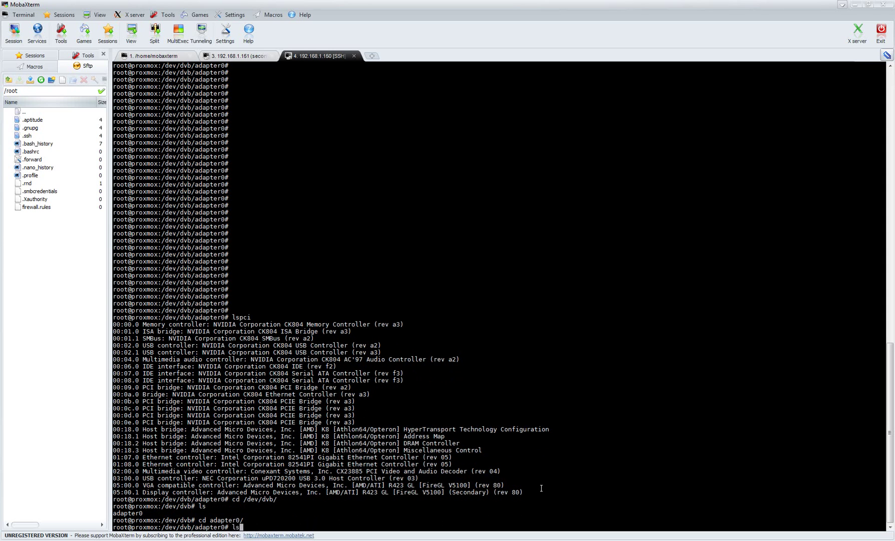
key("Return")
type("ls -la")
key("Return")
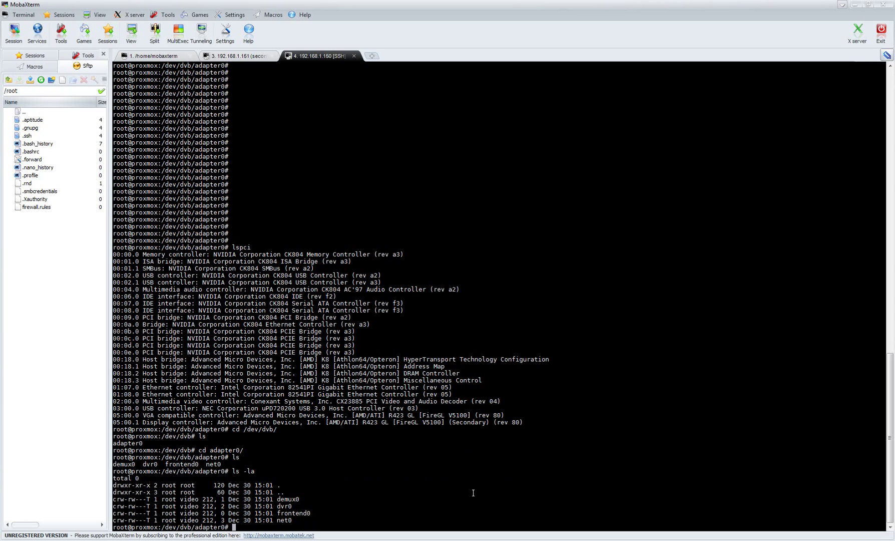
Go to /etc/vz/conf, list the container configs, and enter nano 104.conf.
type("cd /etv/")
key("BackSpace")
key("BackSpace")
type("c/vz/conf")
key("Return")
type("ls")
key("Return")
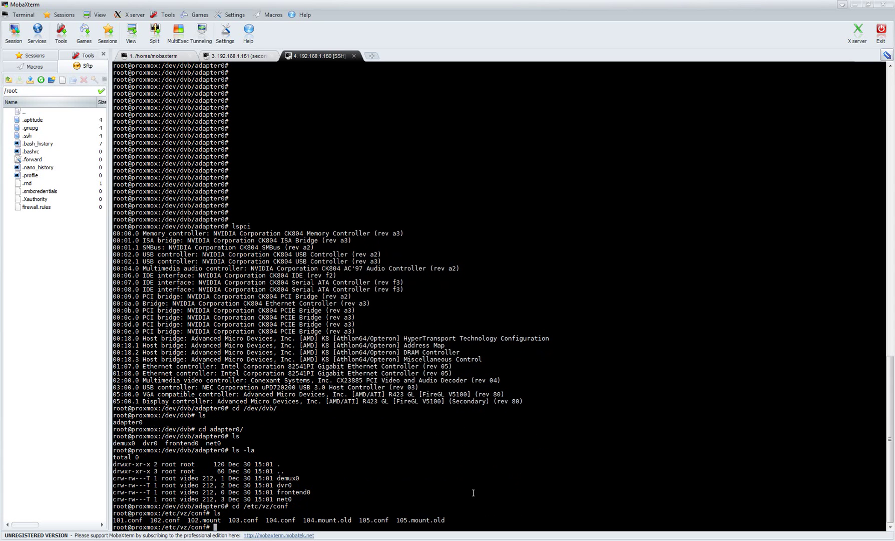
type("nano 104.conf")
Open 104.conf in nano, inspect the dvb/adapter0 DEVNODES lines, and exit without saving.
key("Return")
key("Down")
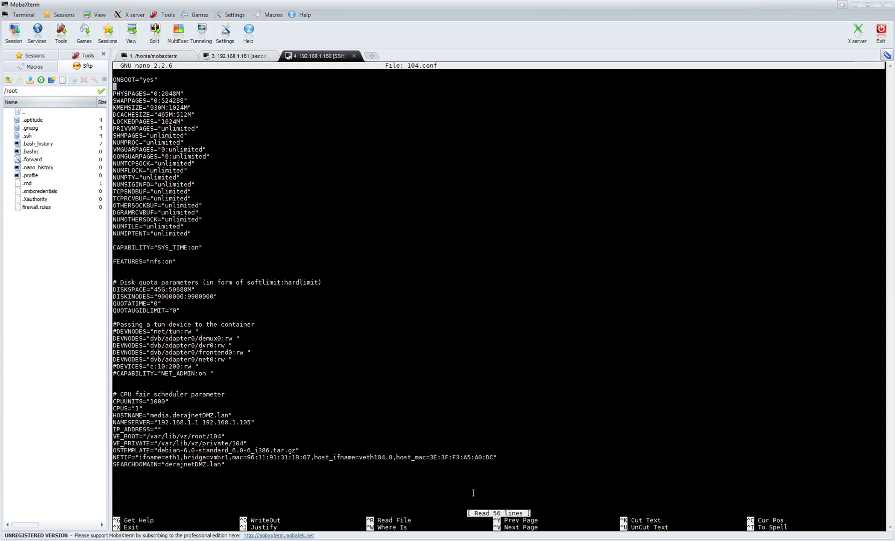
key("Down")
key("Down")
key("Down")
key("Down")
key("Down")
key("Down")
key("Down")
key("Down")
key("Down")
key("Down")
key("Down")
key("Down")
key("Down")
key("Down")
key("Down")
key("Down")
key("Down")
key("Down")
key("Down")
key("Down")
key("Down")
key("Down")
key("Down")
key("Down")
key("Down")
key("Down")
key("Down")
key("Right")
key("Right")
key("Right")
key("Right")
key("Right")
key("Right")
key("Right")
key("Right")
key("Right")
key("Right")
key("Right")
key("Right")
key("Right")
key("Right")
key("Right")
key("Right")
key("Right")
key("Right")
key("Right")
key("Right")
key("Right")
key("Right")
key("Right")
key("Right")
key("Right")
key("Left")
key("Down")
key("Down")
key("Up")
key("Up")
key("Up")
key("Up")
key("Up")
key("ctrl+x")
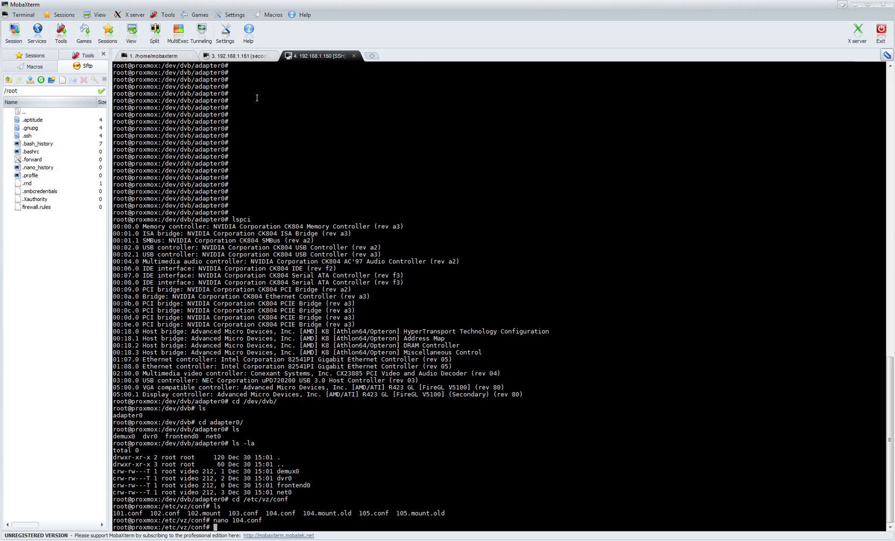
On the 192.168.1.151 session, run 'aptitude search tvheadend' to confirm the package is installed.
left_click(236, 56)
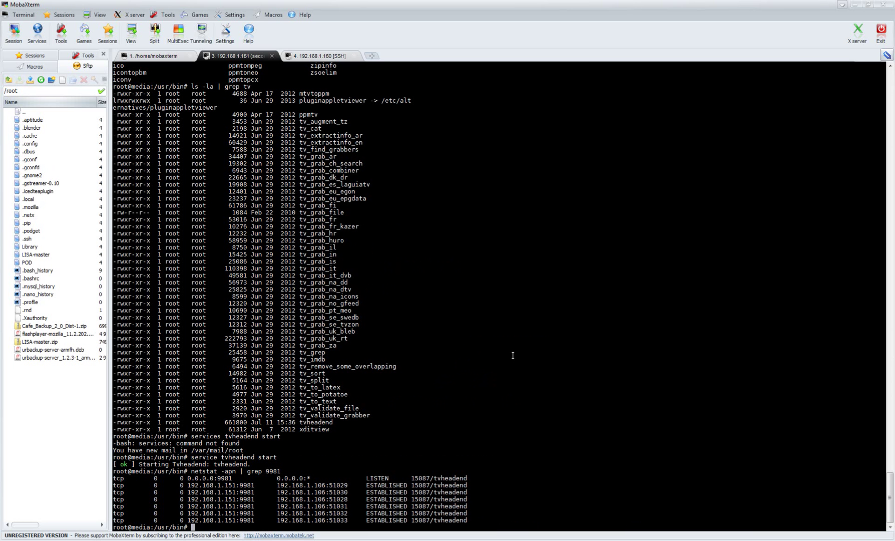
key("Return")
key("Return")
key("Return")
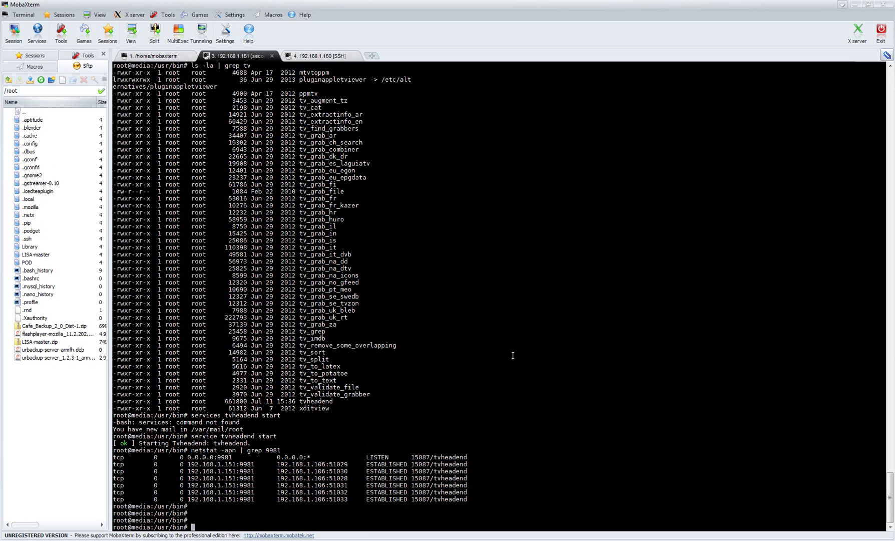
type("aptitude")
type("search tvheadend")
key("Return")
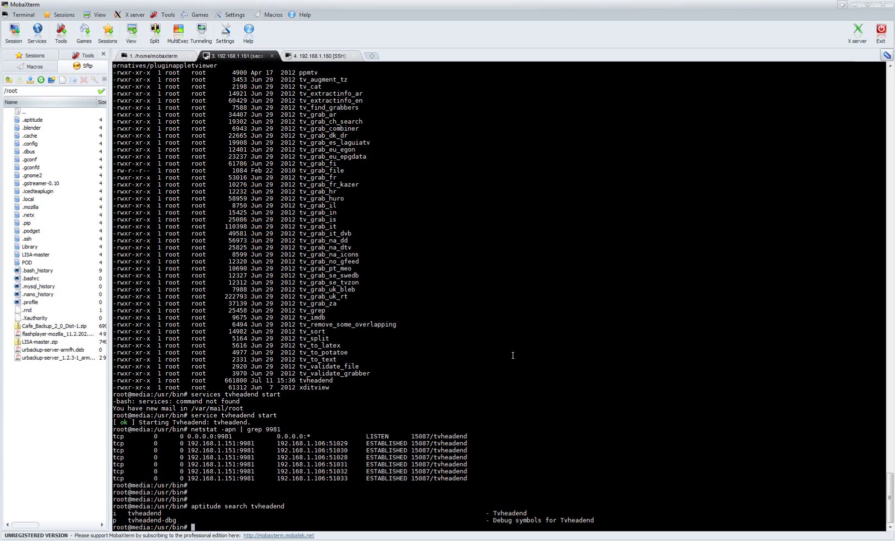
Rerun 'netstat -apn | grep 9981' and highlight port 9981 on the LISTEN line.
key("Up")
key("Up")
key("Up")
key("Up")
key("Down")
key("Down")
key("Return")
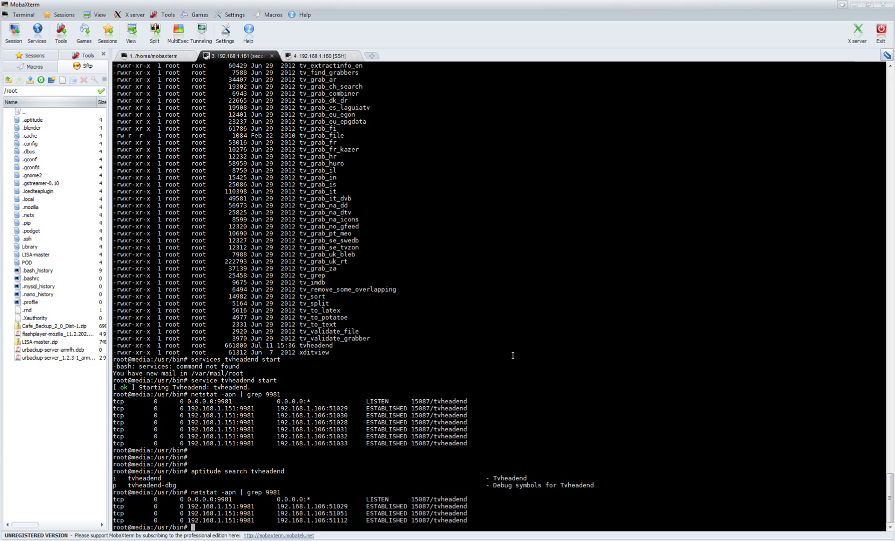
left_click_drag(235, 499, 217, 498)
Switch from Proxmox to the Tvheadend web page and check the EPG and system log.
left_click(779, 506)
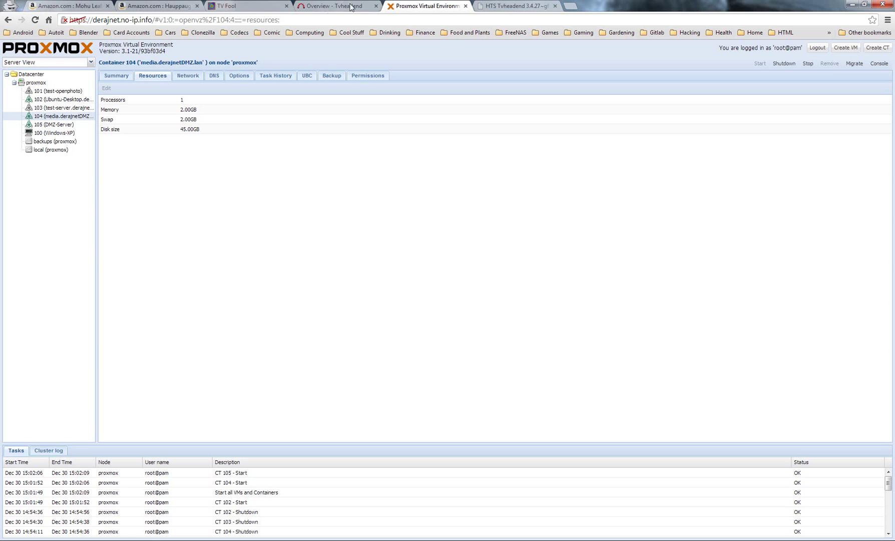
left_click(515, 6)
left_click(73, 20)
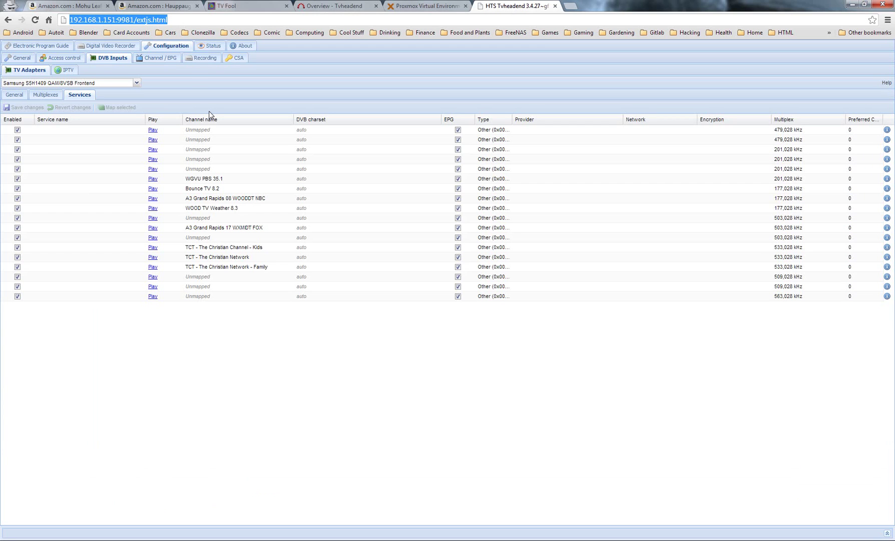
left_click(46, 46)
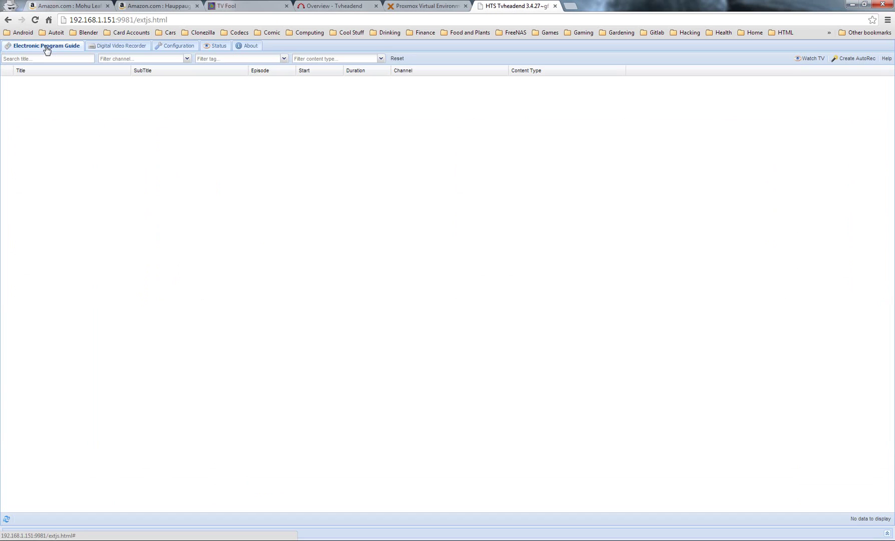
left_click(887, 533)
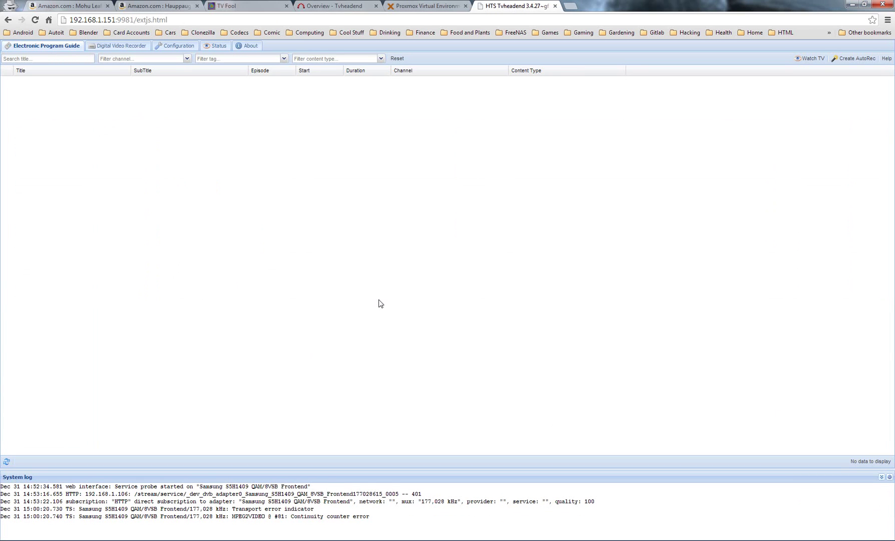
left_click(172, 47)
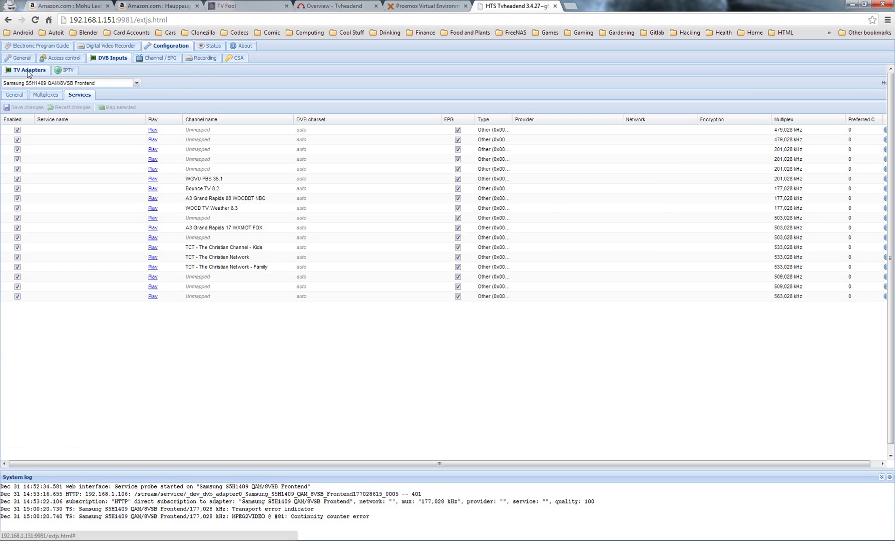
Choose the Samsung S5H1409 QAM/8VSB Frontend from the TV Adapters dropdown.
left_click(136, 83)
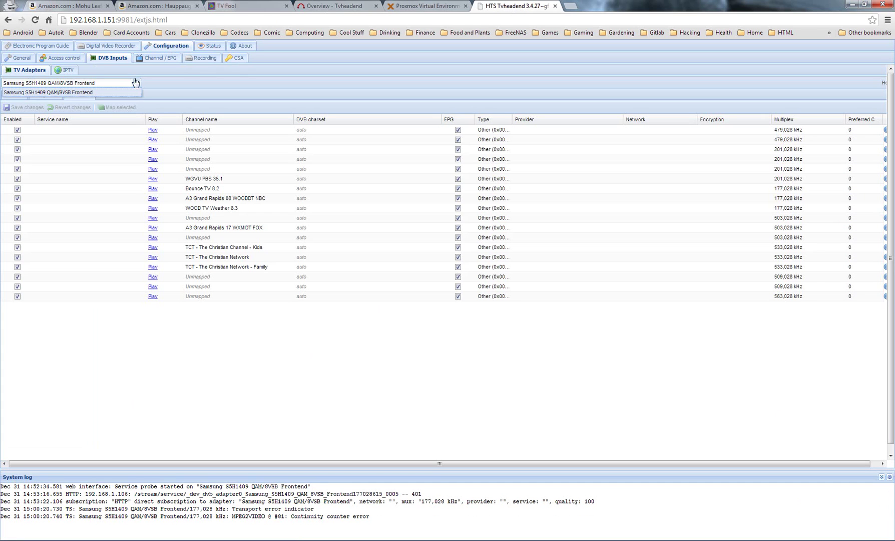
left_click(136, 83)
left_click(136, 83)
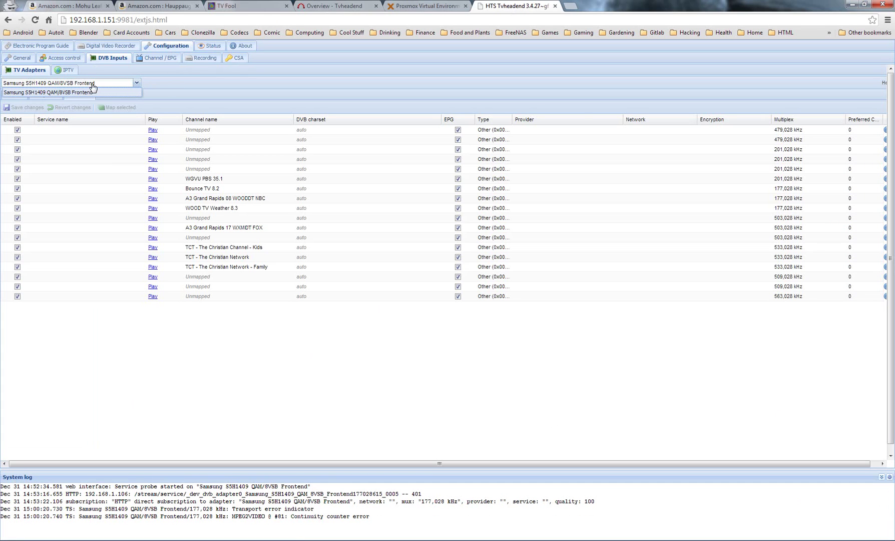
left_click(61, 95)
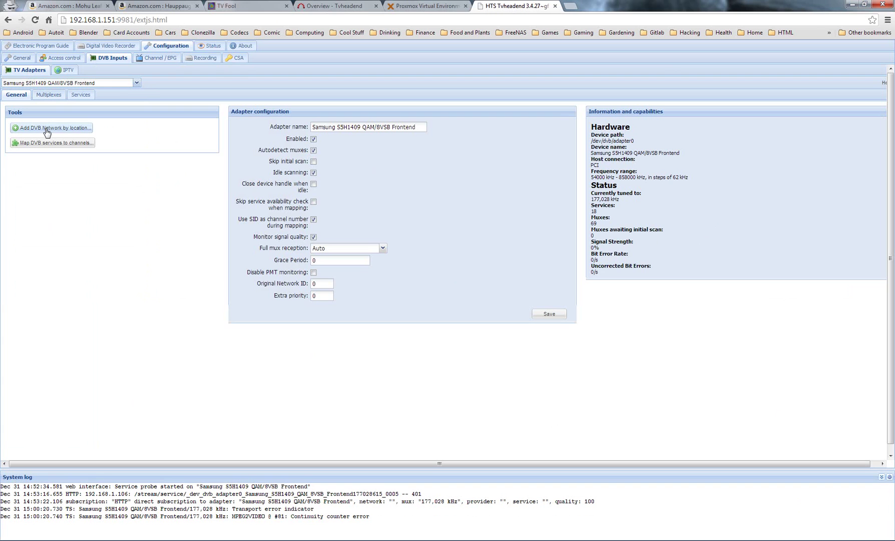
left_click(47, 129)
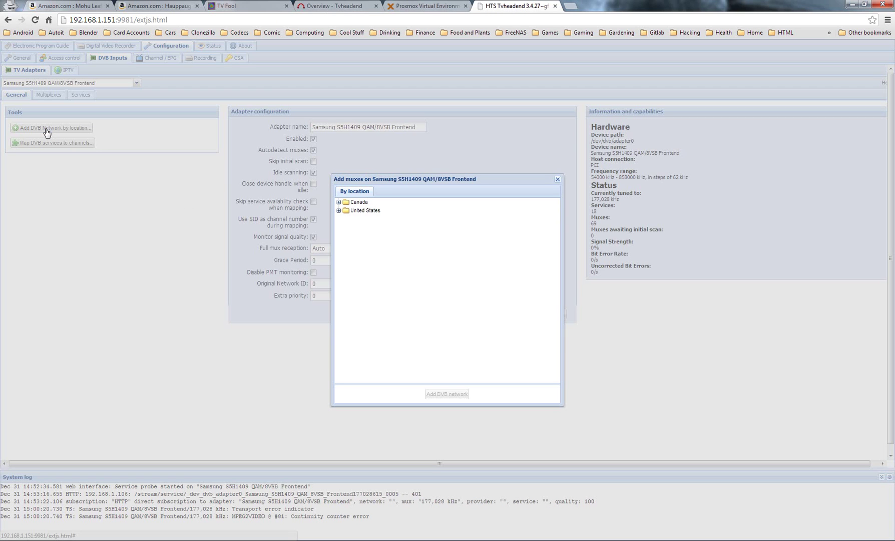
left_click(338, 210)
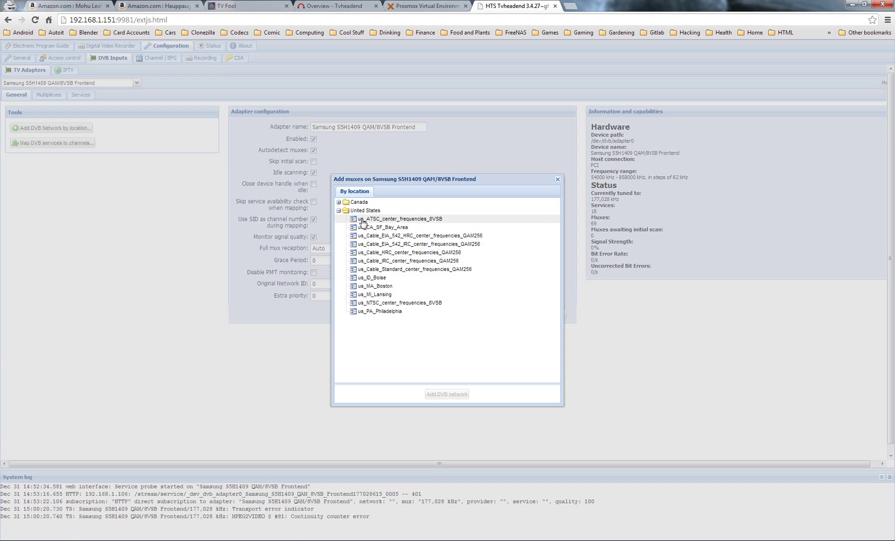
left_click(380, 219)
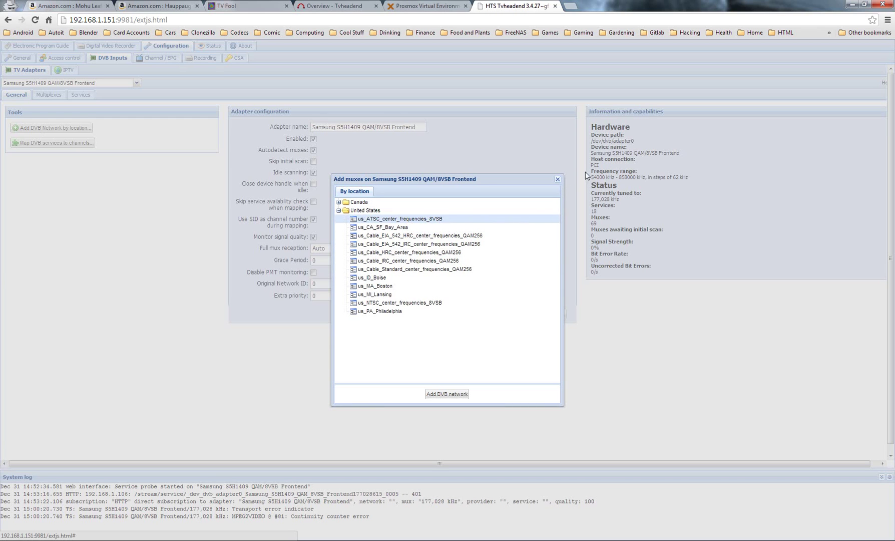
left_click(557, 180)
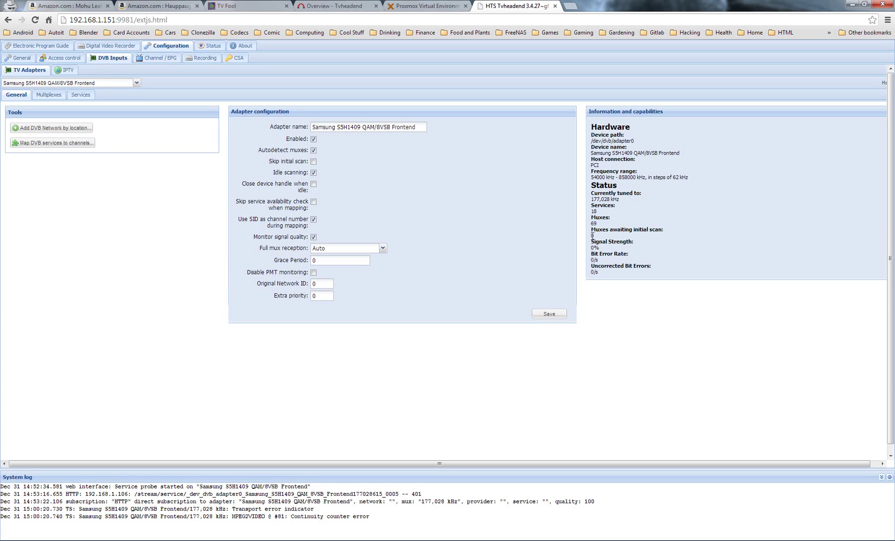
Confirm zero muxes await scanning and scroll the Multiplexes list's signal quality bars.
triple_click(593, 235)
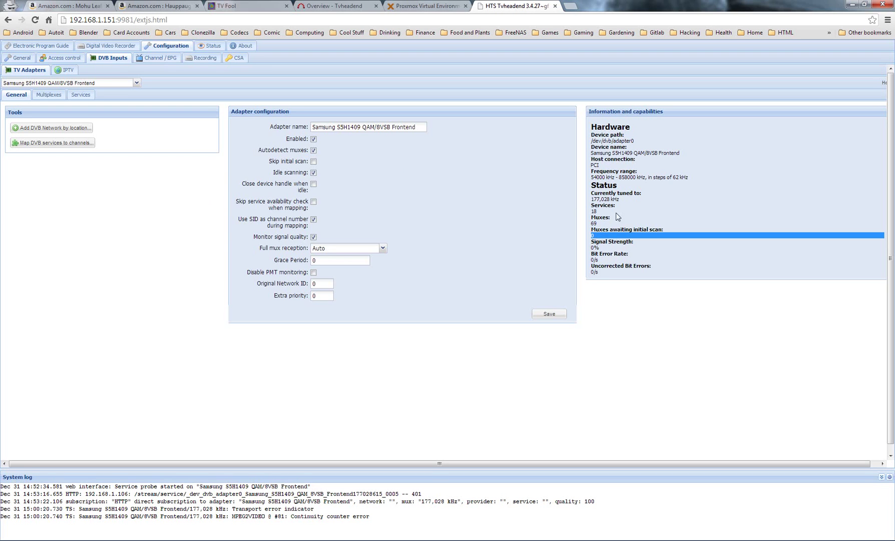
left_click(49, 95)
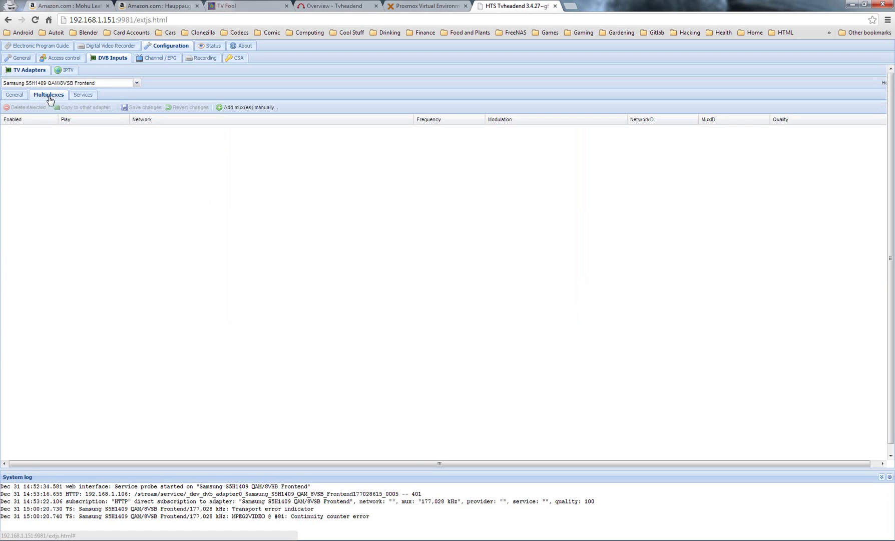
scroll(389, 279, "down", 5)
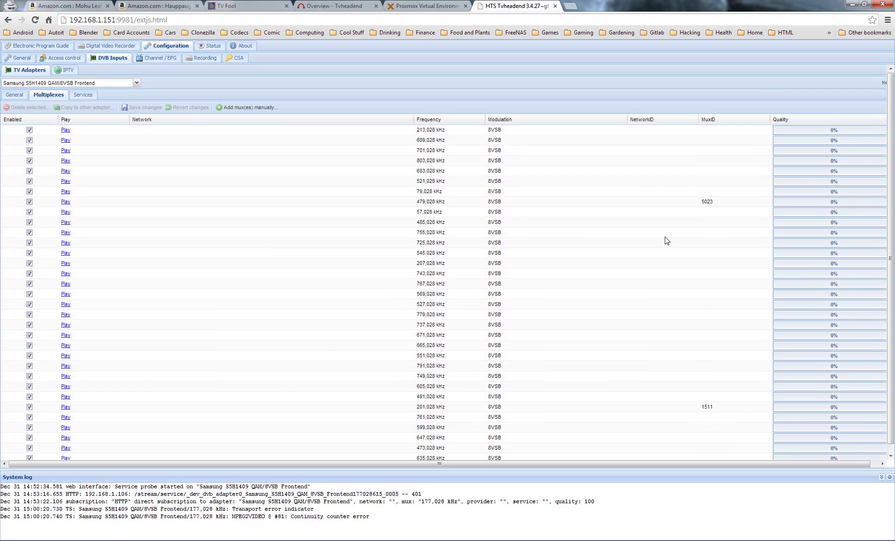
scroll(326, 351, "down", 5)
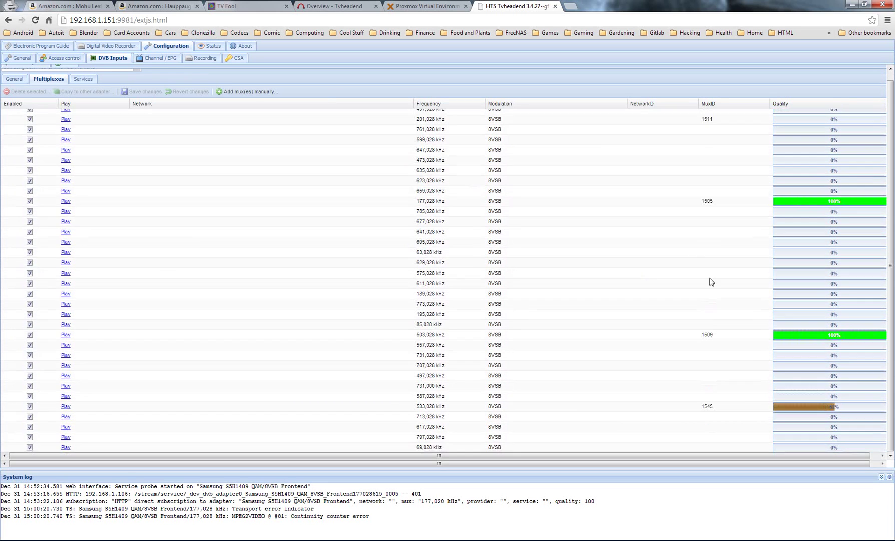
Move from General back through Multiplexes to the tuner's Services list.
left_click(14, 78)
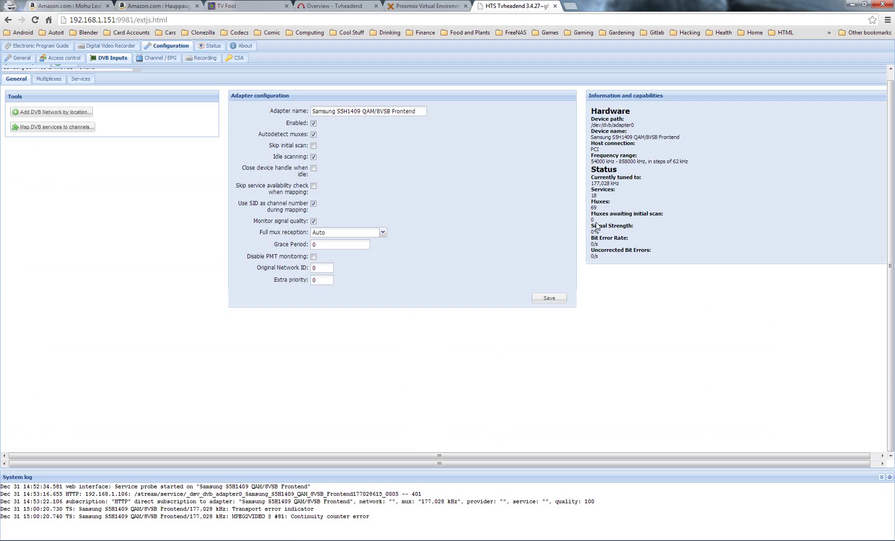
left_click(50, 78)
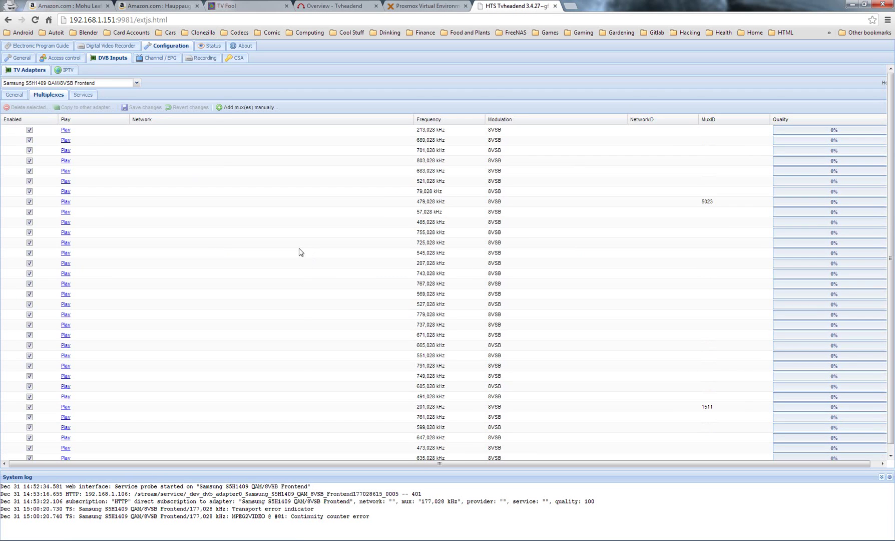
left_click(84, 95)
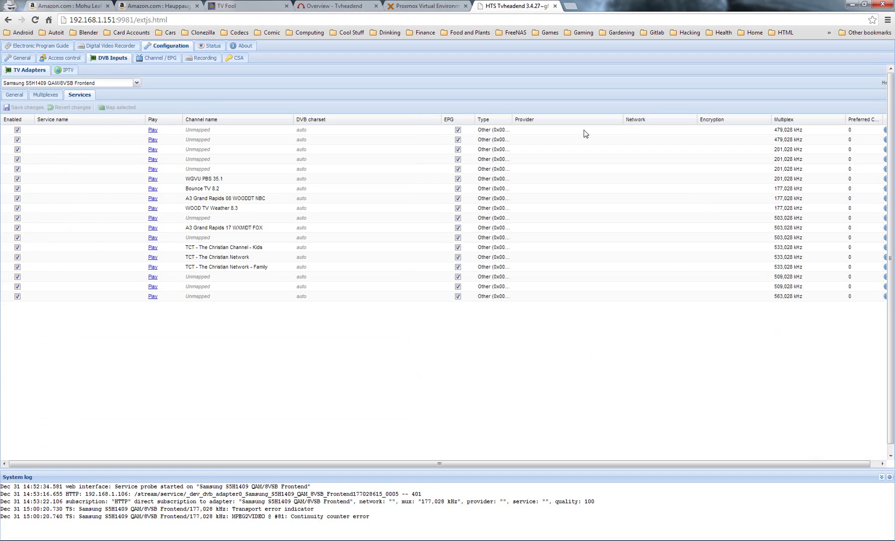
Run Map DVB services to channels on the General sub-tab, then reopen Services.
left_click(17, 96)
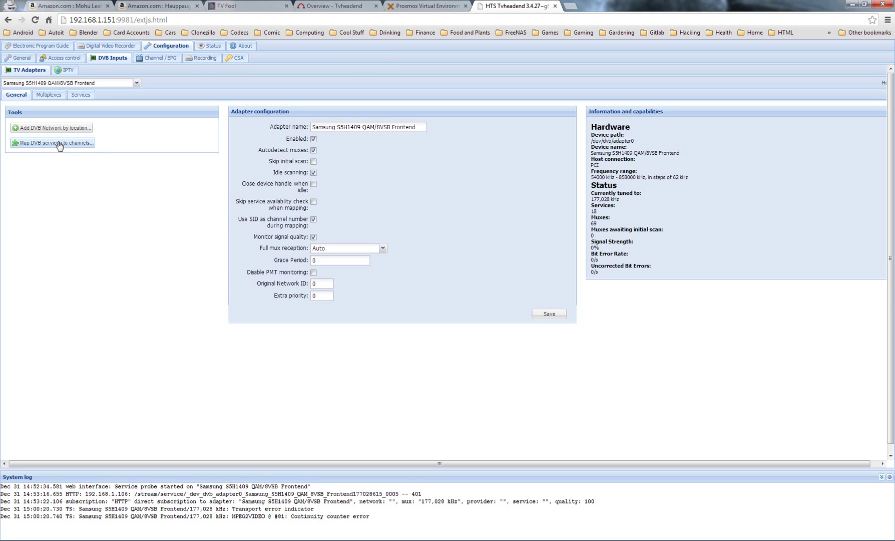
left_click(56, 144)
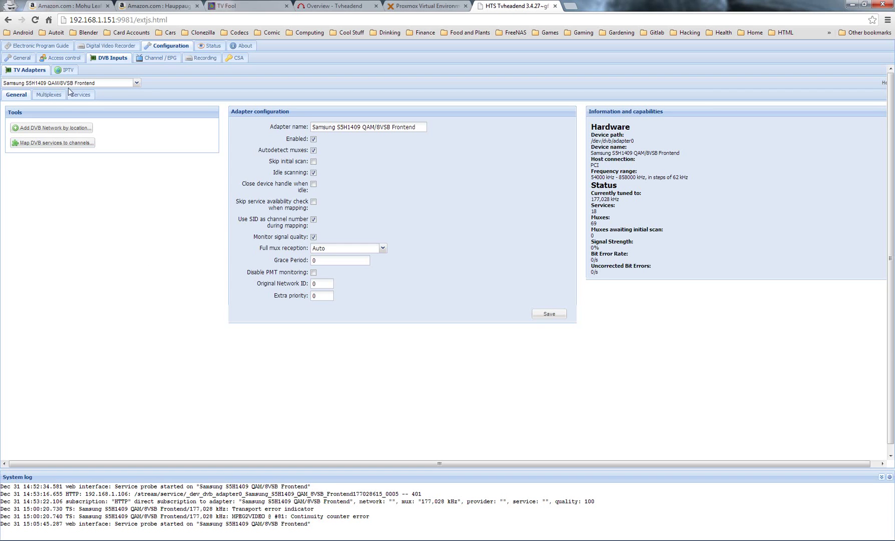
left_click(81, 101)
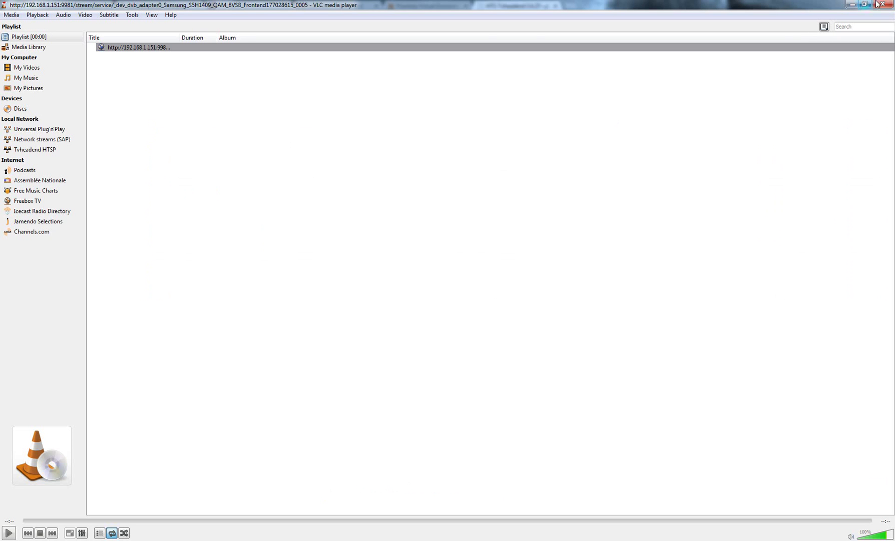
Restart VLC media player in a smaller window.
left_click(889, 4)
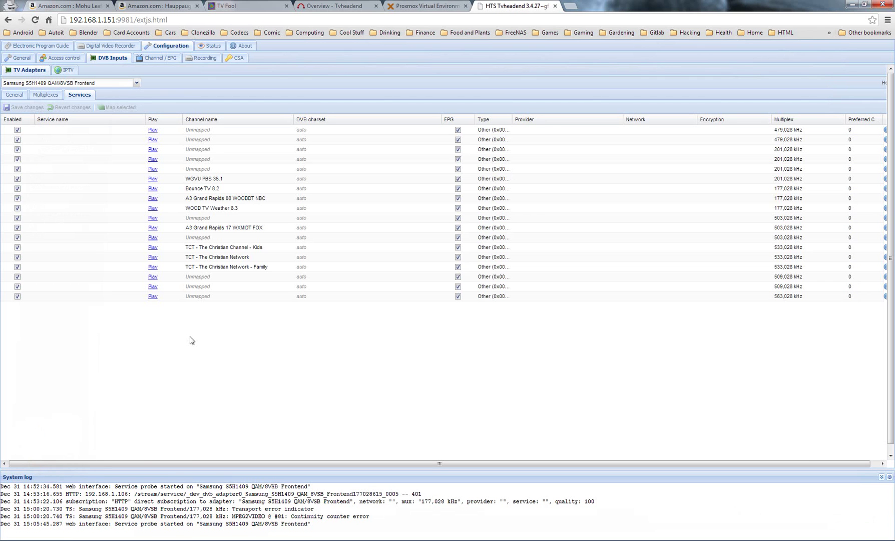
key("super")
left_click(59, 353)
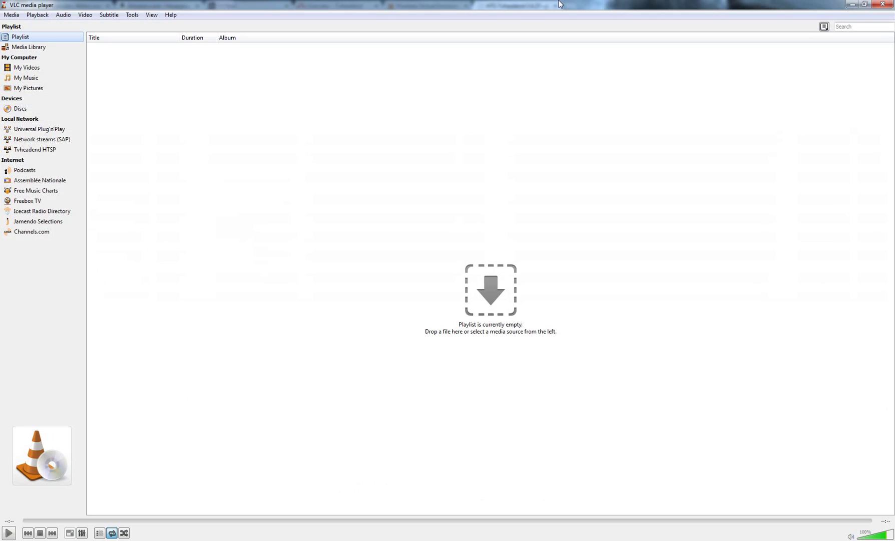
left_click_drag(559, 4, 610, 66)
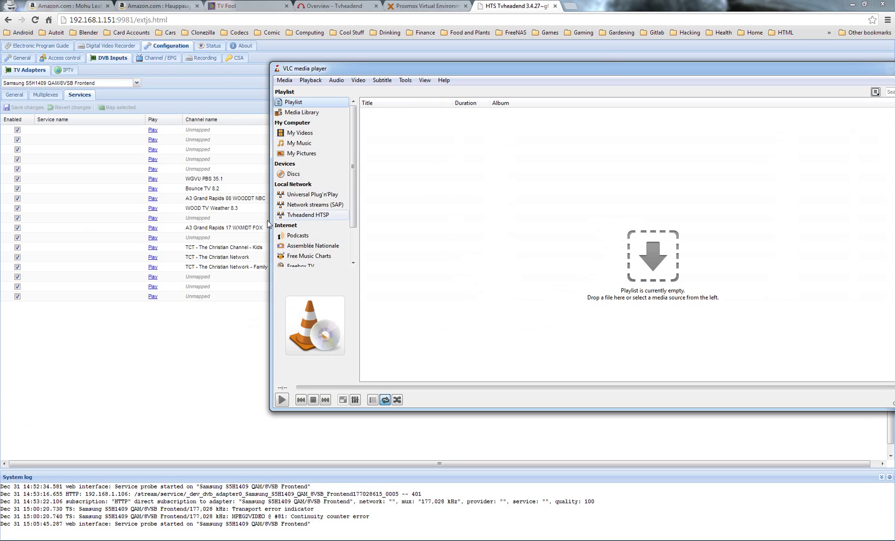
Copy the A3 Grand Rapids 17 WXMDT FOX stream link into VLC and log in.
left_click(182, 360)
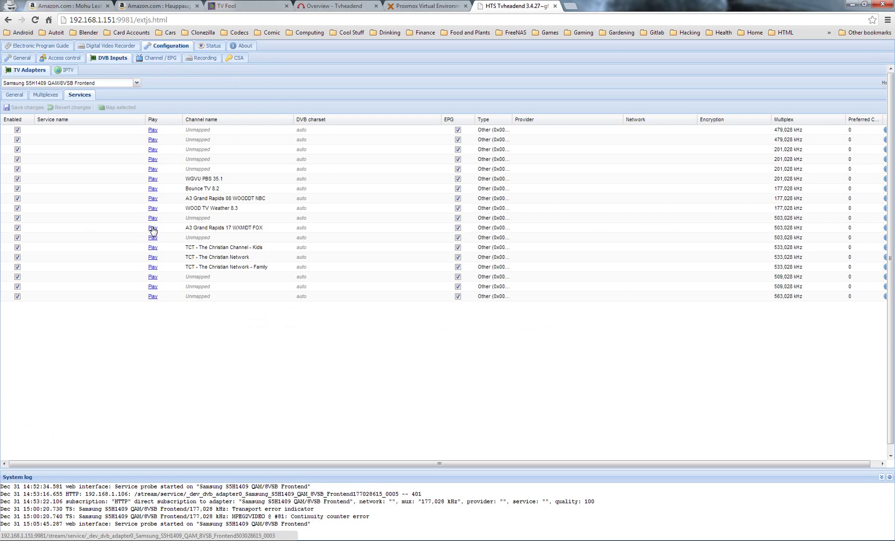
right_click(152, 228)
left_click(185, 276)
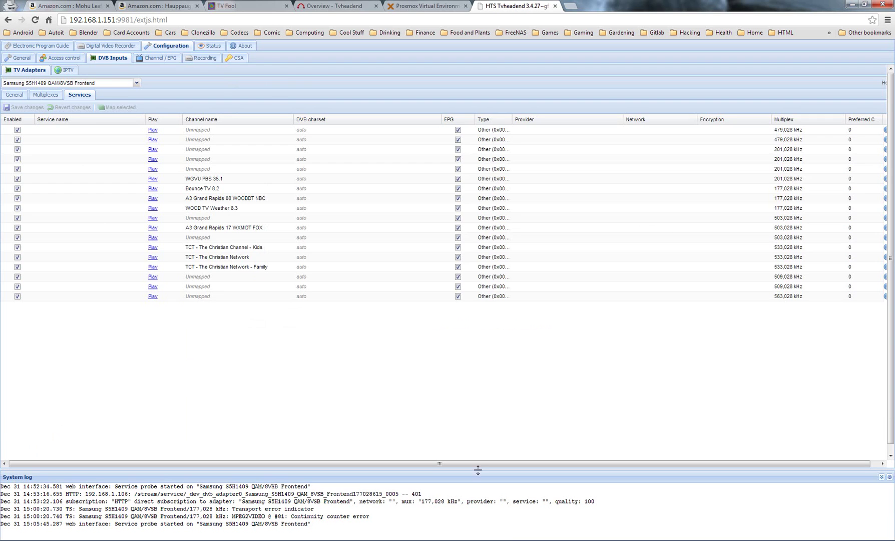
key("alt+Tab")
double_click(544, 59)
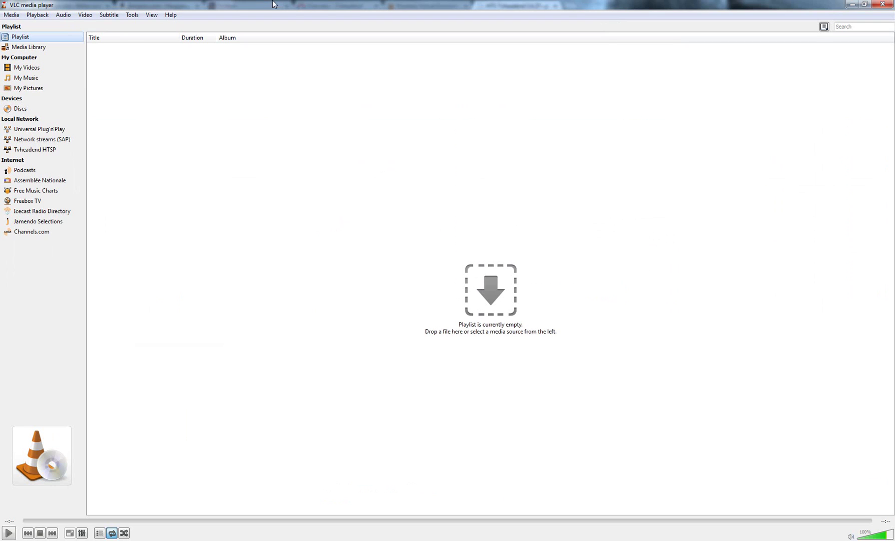
left_click(11, 14)
left_click(60, 66)
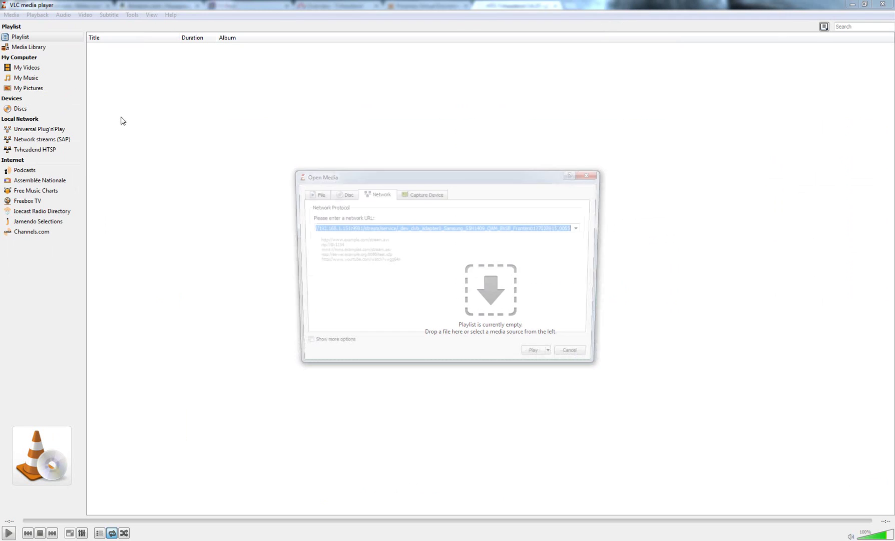
key("ctrl+v")
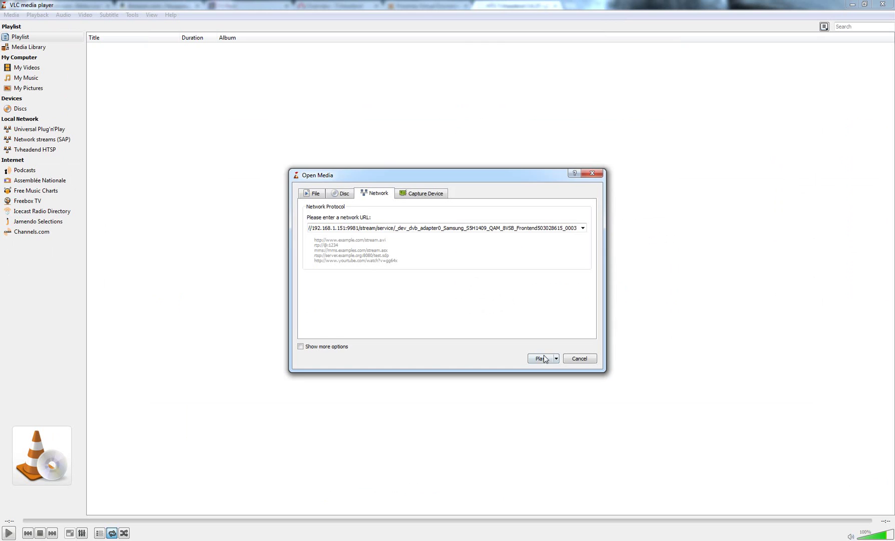
left_click(540, 358)
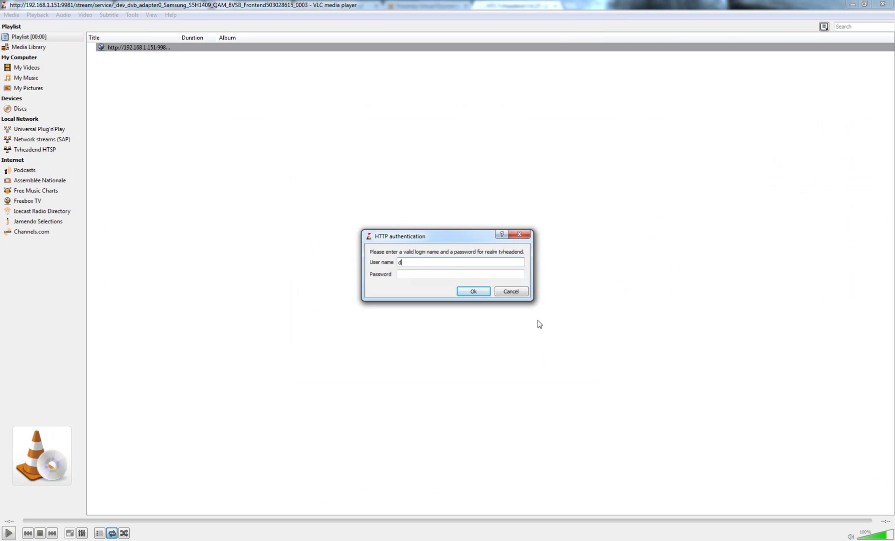
key("Tab")
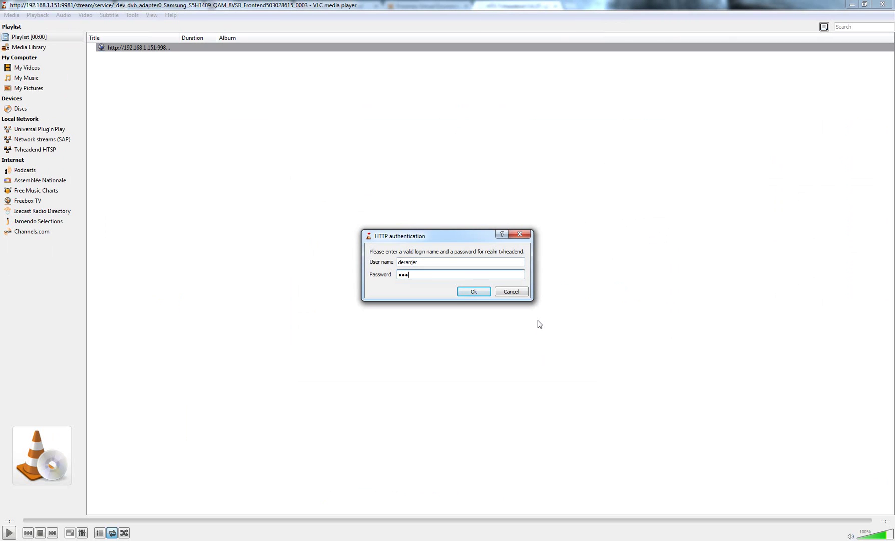
key("Return")
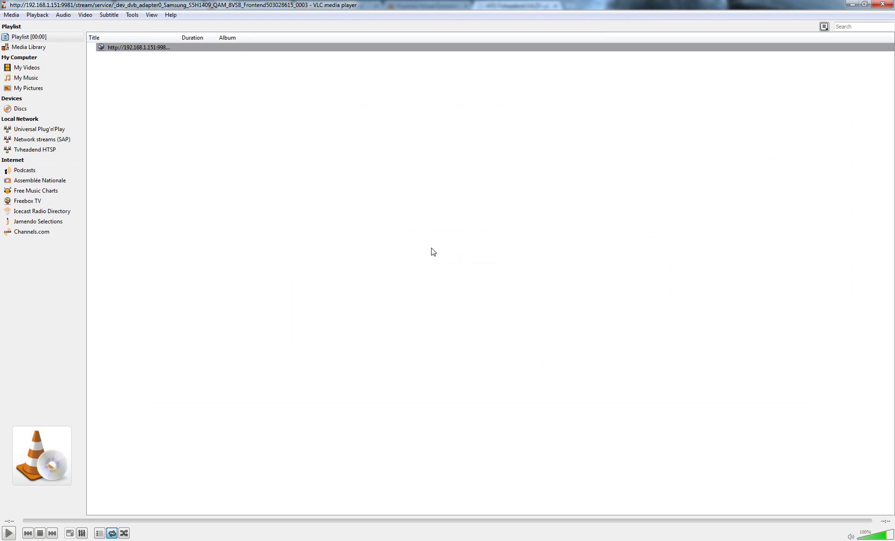
Play WOOD TV Weather 8.3 from All Channels under Tvheadend HTSP.
left_click(44, 149)
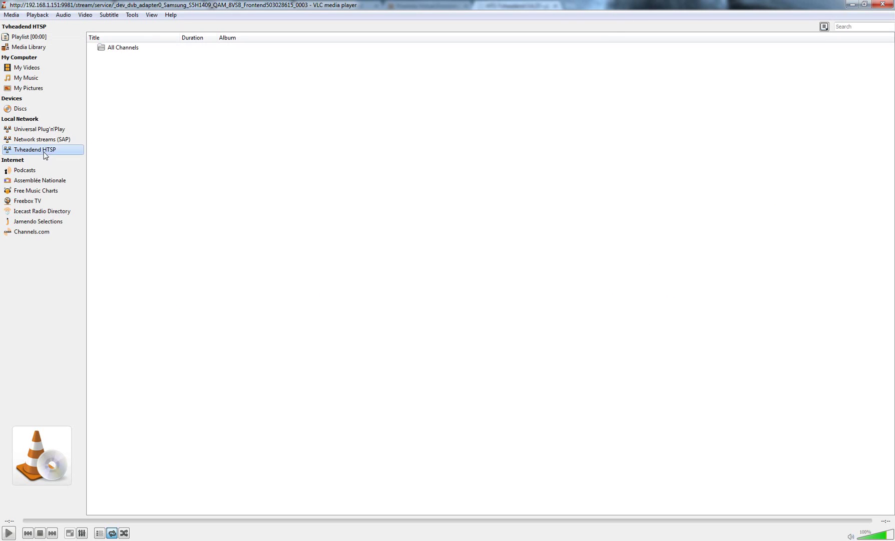
double_click(121, 48)
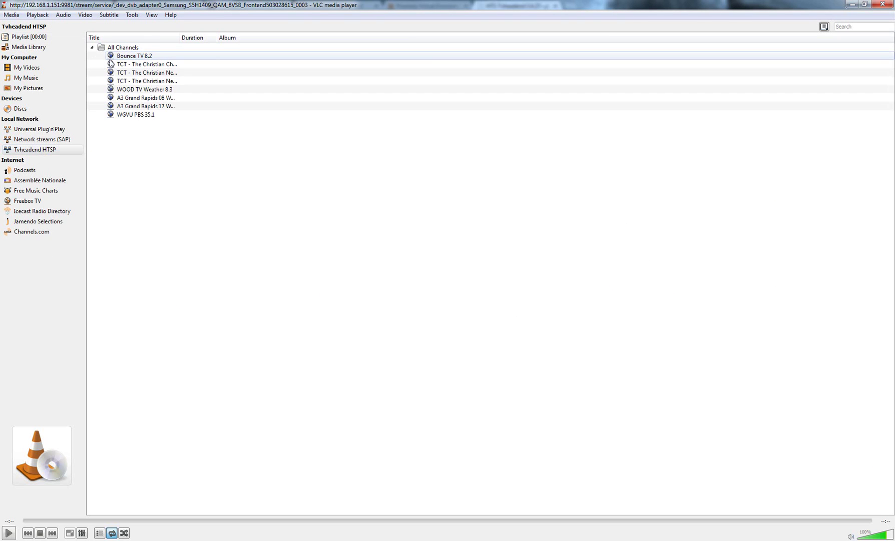
double_click(160, 91)
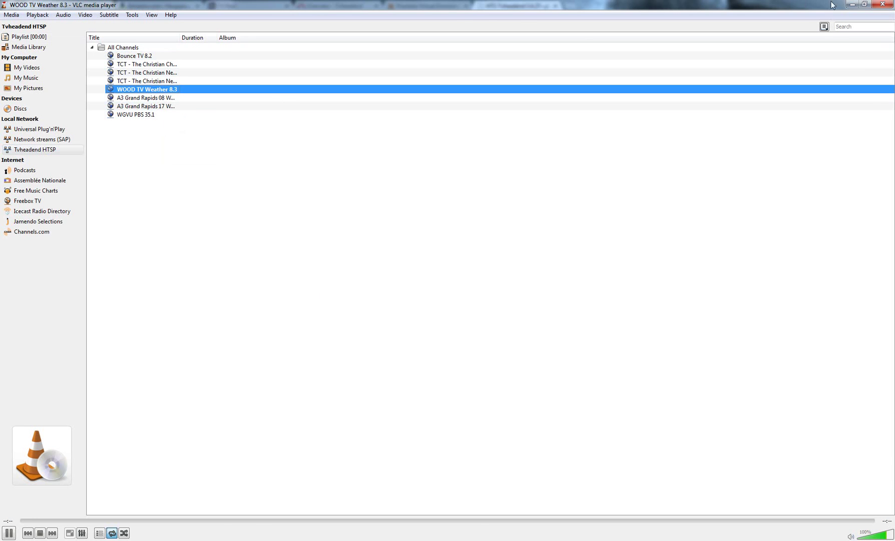
key("alt+Tab")
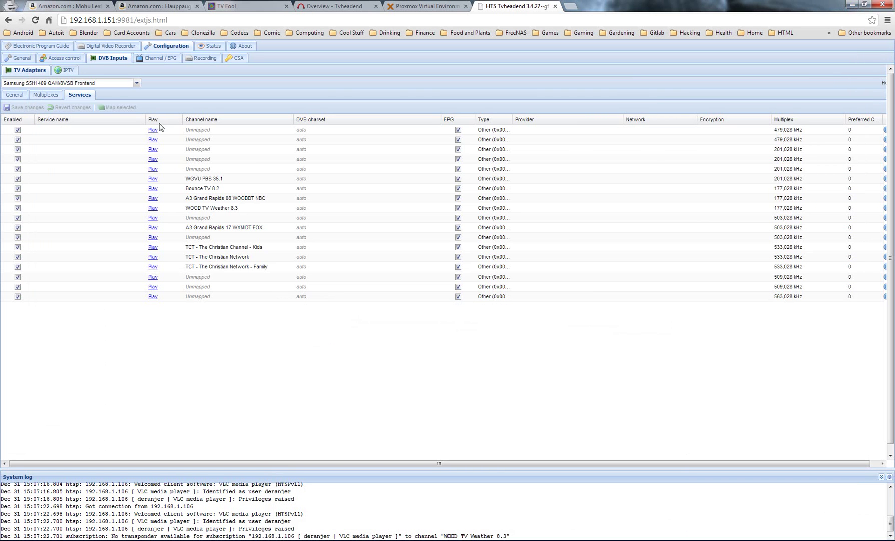
Alternate between the adapter's General and Services sub-tabs, ending on the services list.
left_click(15, 96)
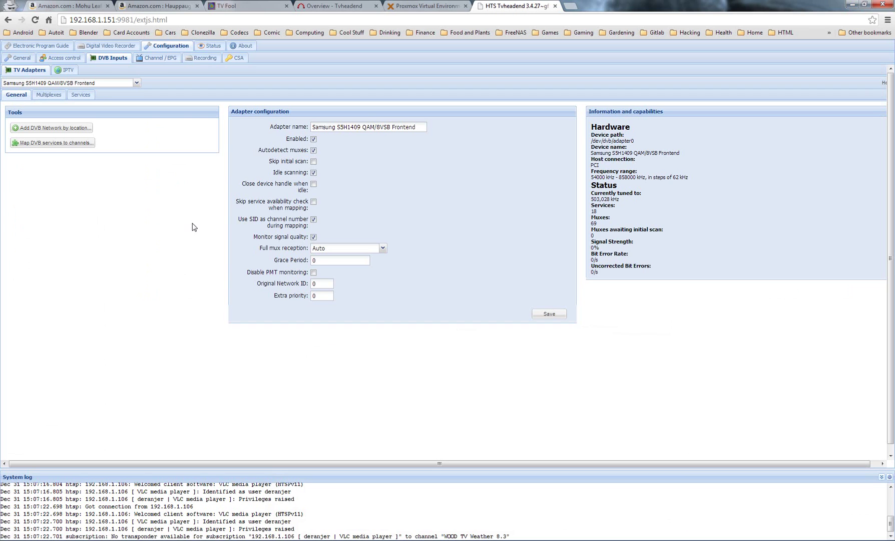
left_click(83, 95)
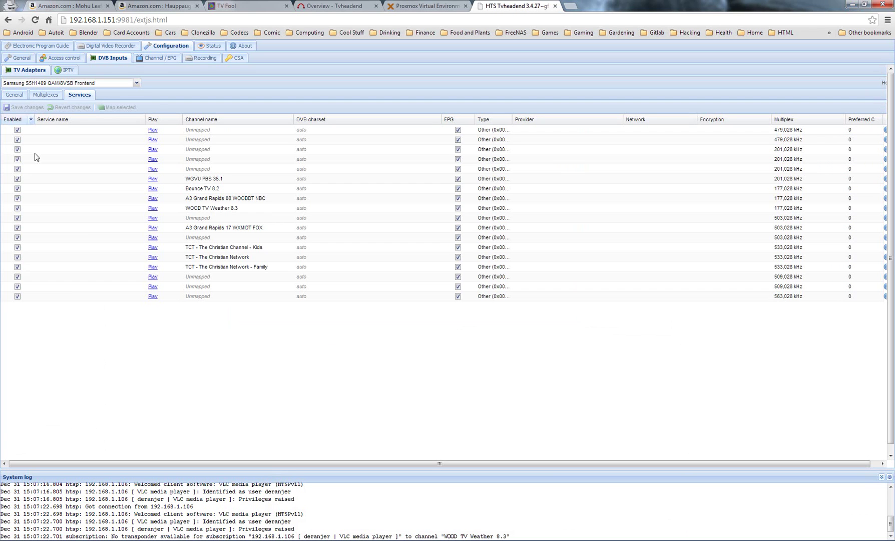
left_click(20, 97)
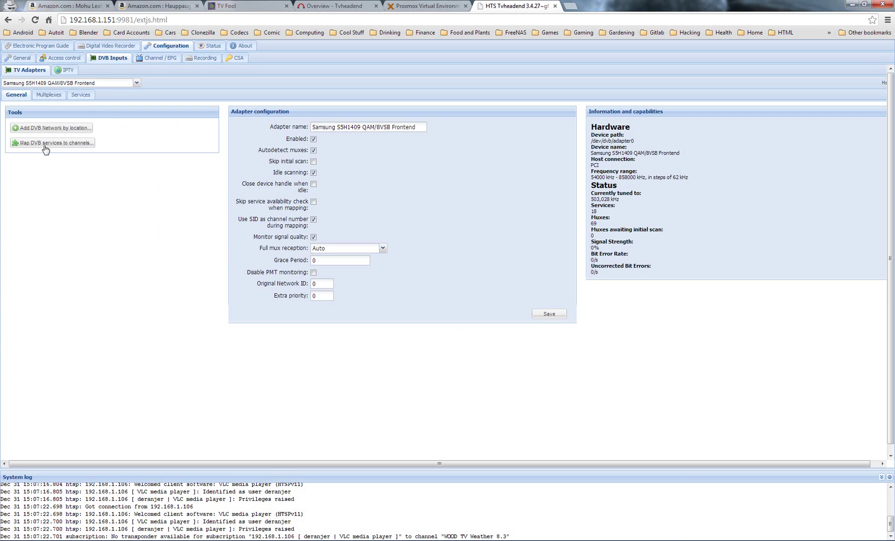
left_click(83, 96)
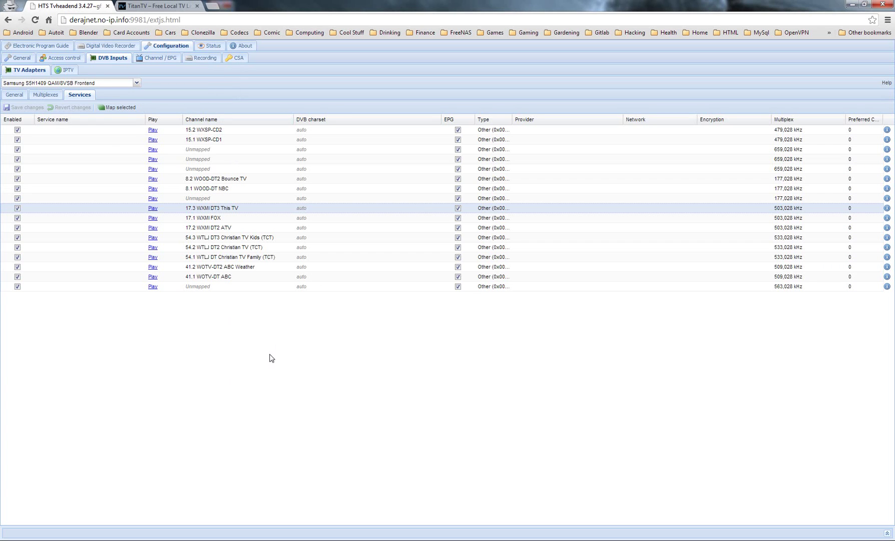
left_click(170, 6)
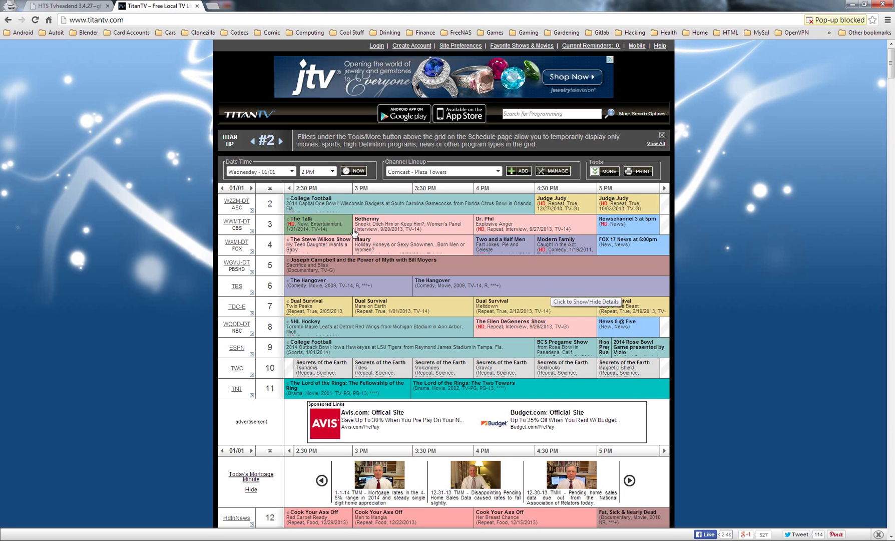
scroll(351, 230, "down", 11)
scroll(264, 209, "up", 6)
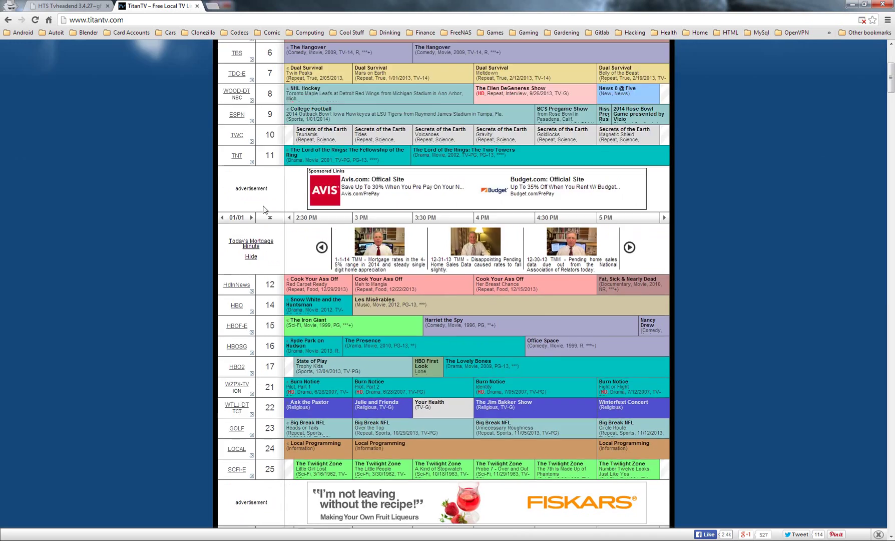
scroll(264, 209, "up", 5)
key("ctrl+Tab")
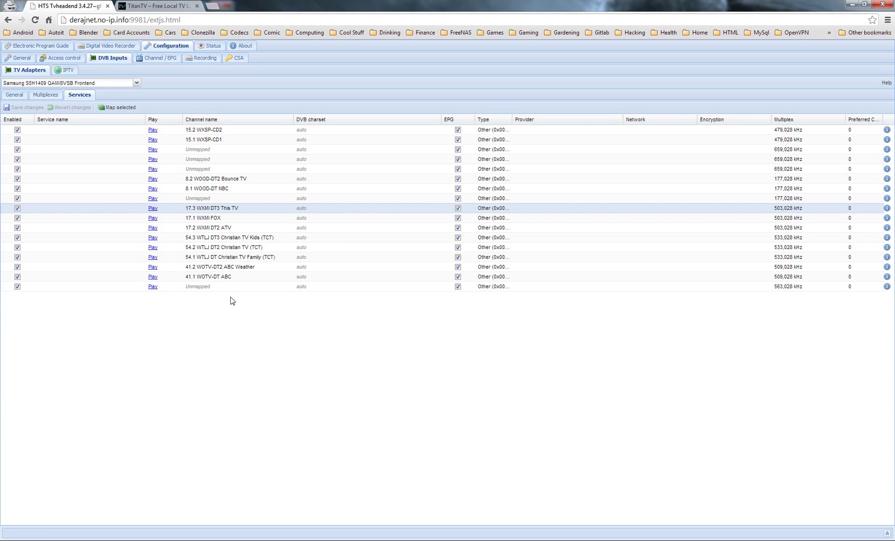
left_click(152, 238)
right_click(153, 242)
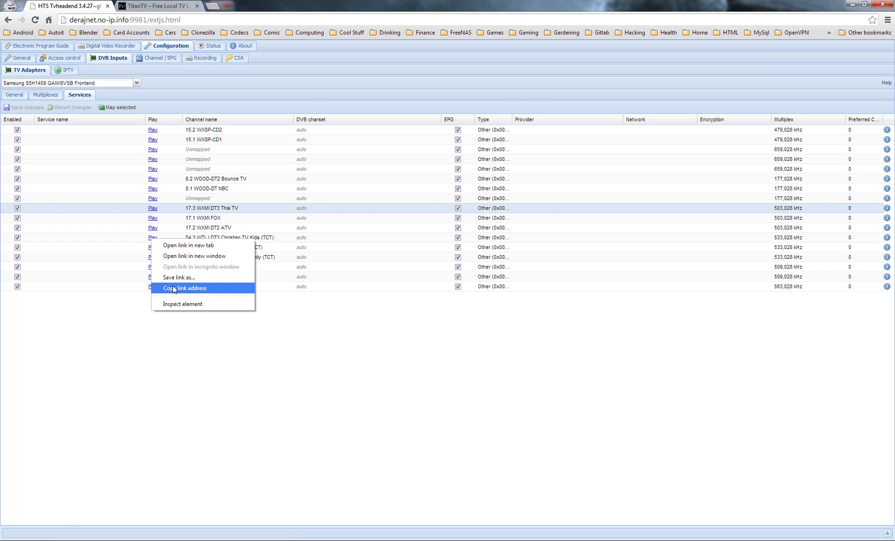
left_click(175, 289)
key("super")
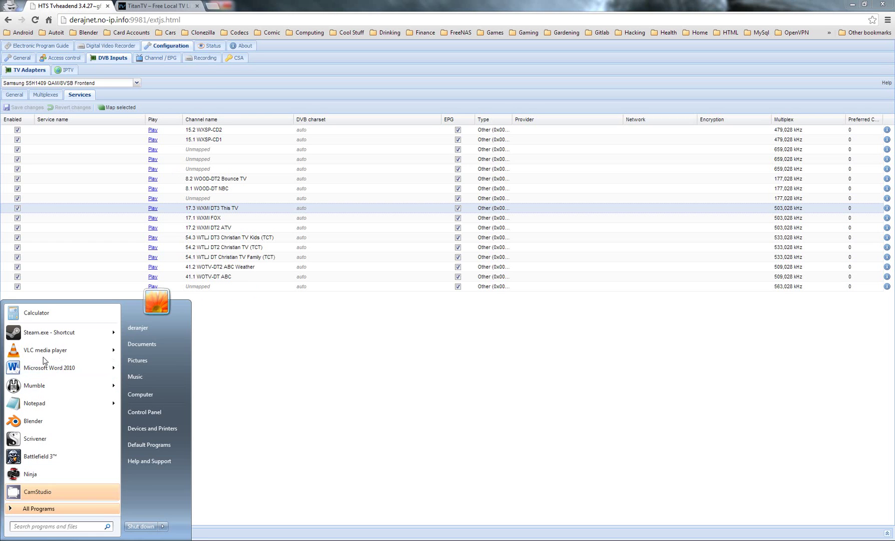
left_click(44, 353)
left_click(12, 14)
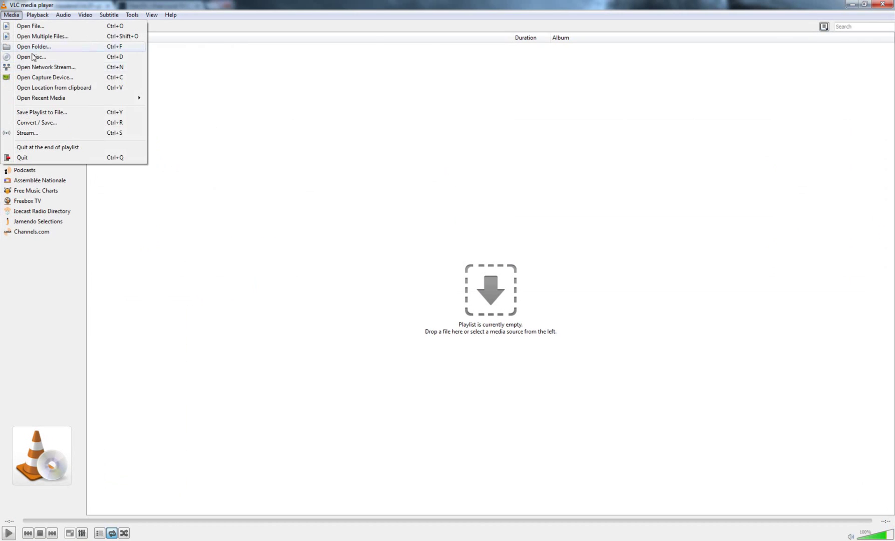
left_click(40, 67)
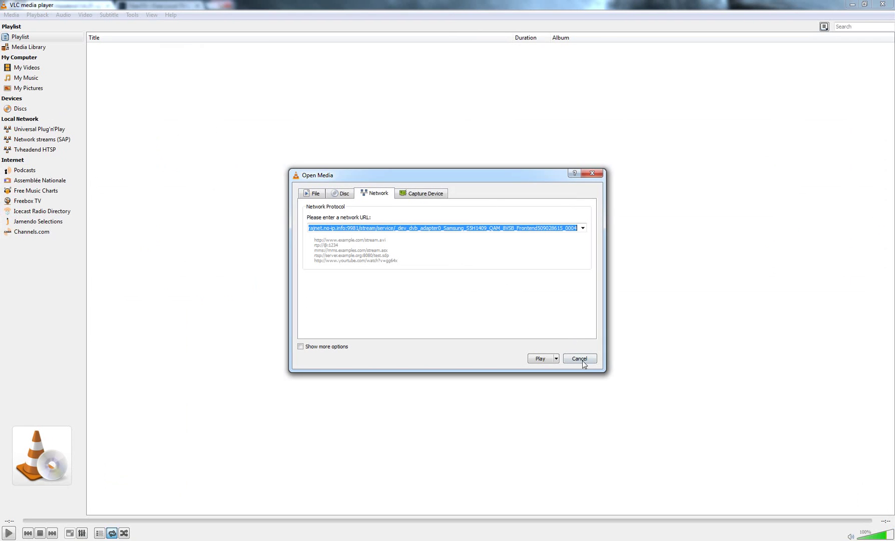
left_click(575, 360)
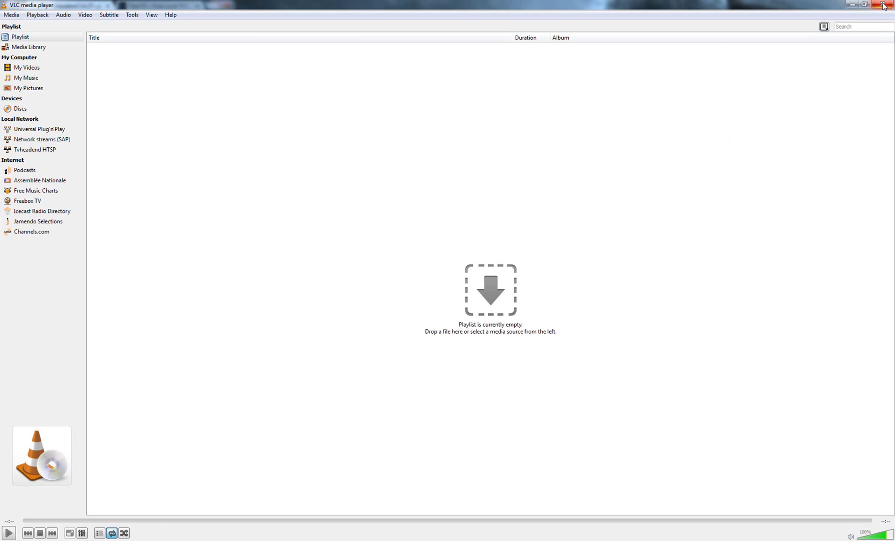
left_click(883, 6)
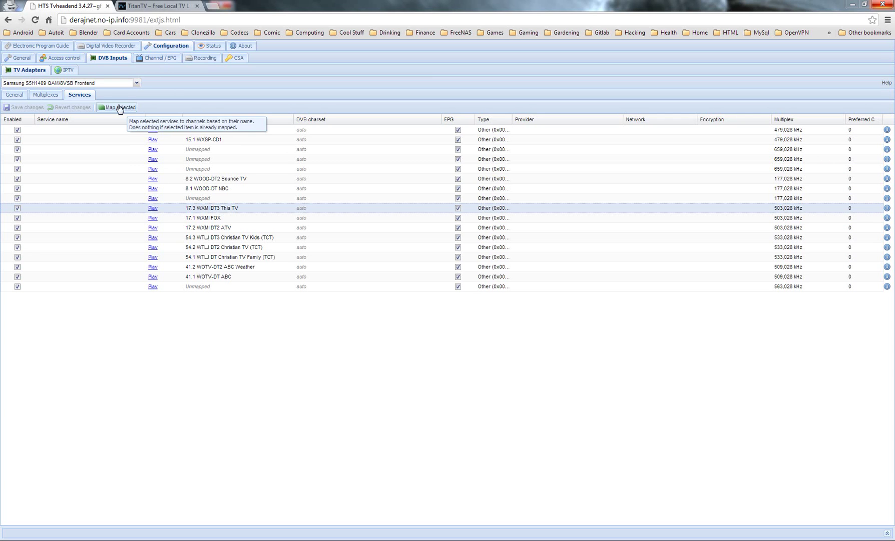
View the twelve channels, 8.1 WOOD-DT NBC to 54.3 WTLJ DT3, in Channel / EPG.
left_click(167, 60)
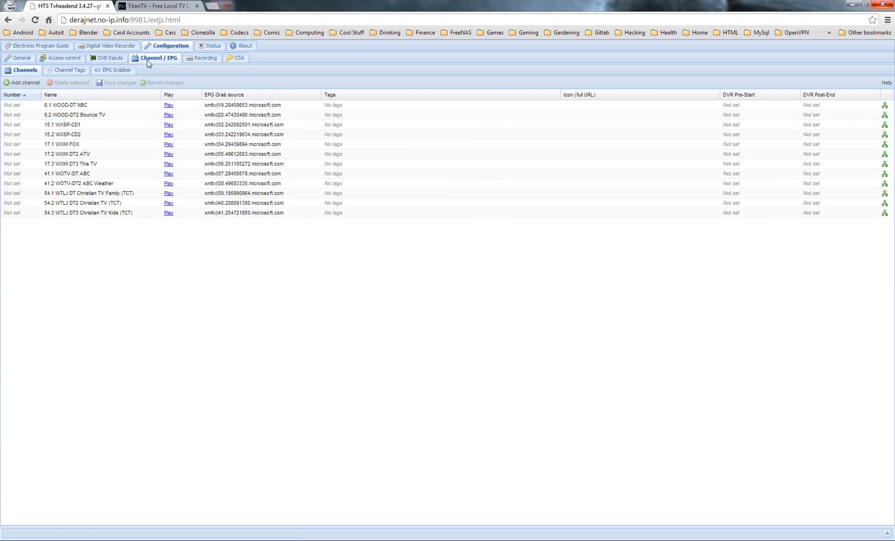
left_click(116, 59)
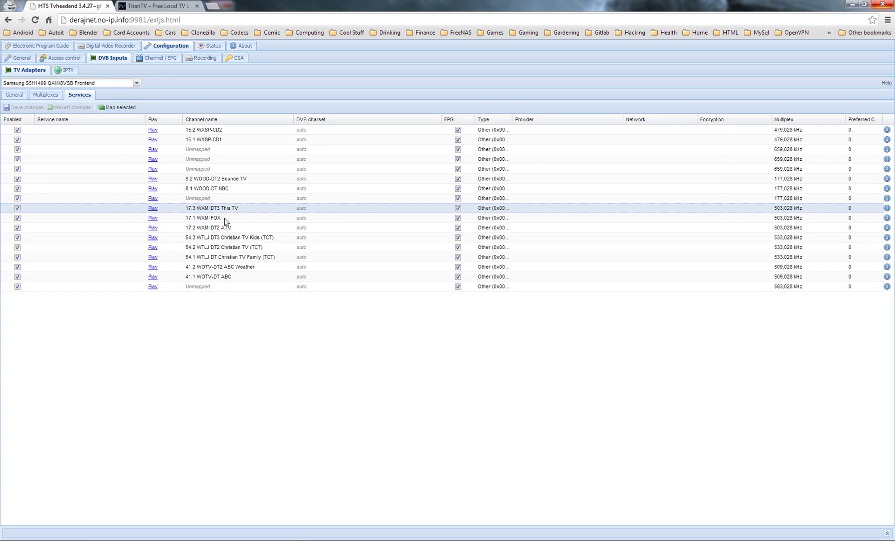
left_click(152, 58)
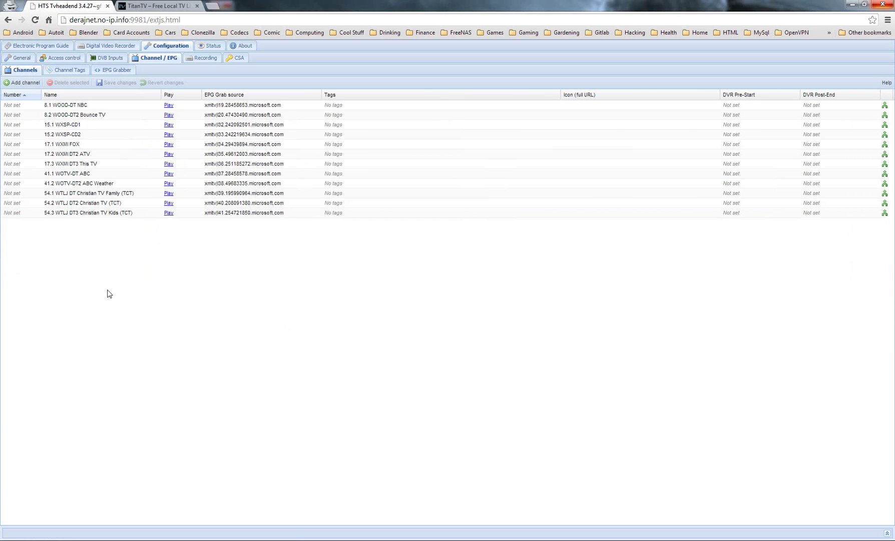